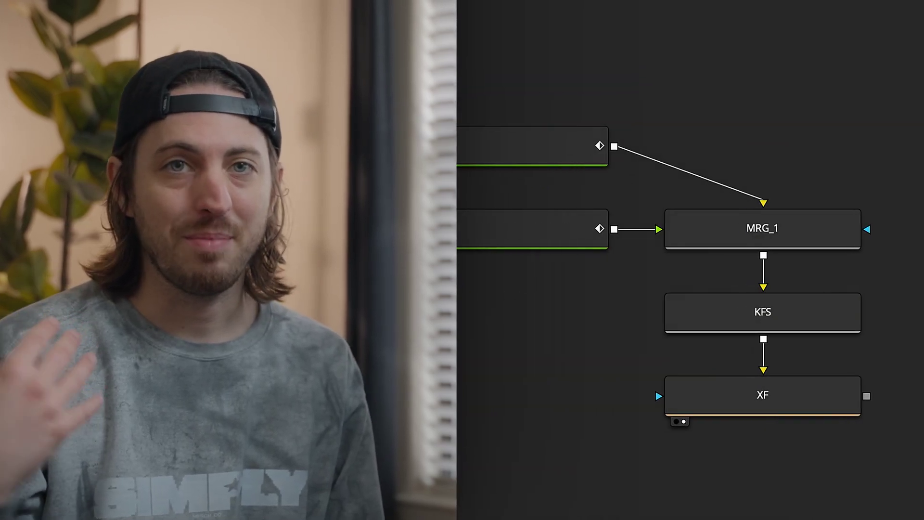
Start a macro from the selected nodes and mark the name node's Red1Clone, Green1Clone, Blue1Clone and Alpha1Clone parameters for export
right_click(789, 399)
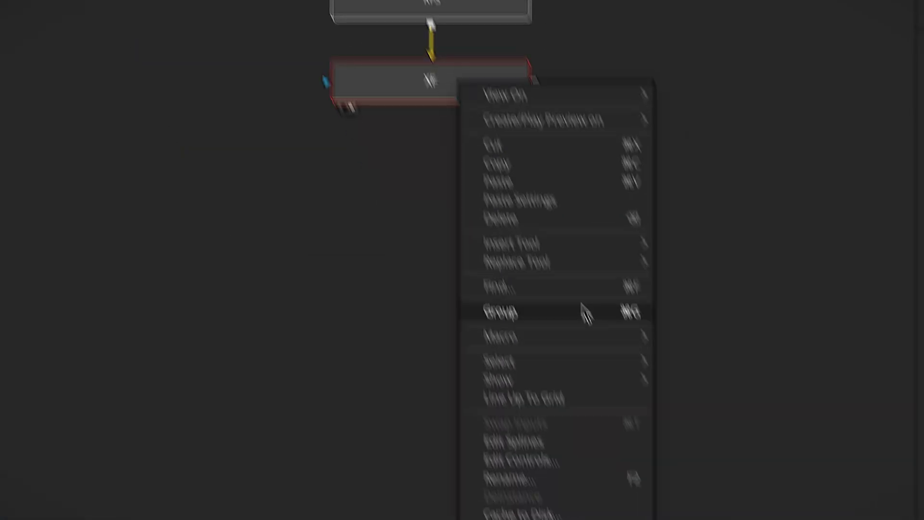
mouse_move(584, 336)
click(687, 154)
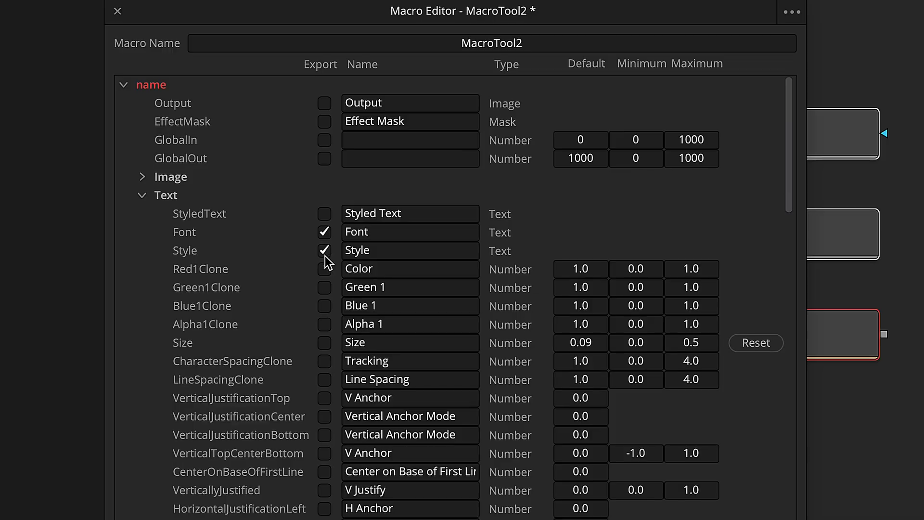
click(324, 269)
click(324, 287)
click(324, 306)
click(325, 324)
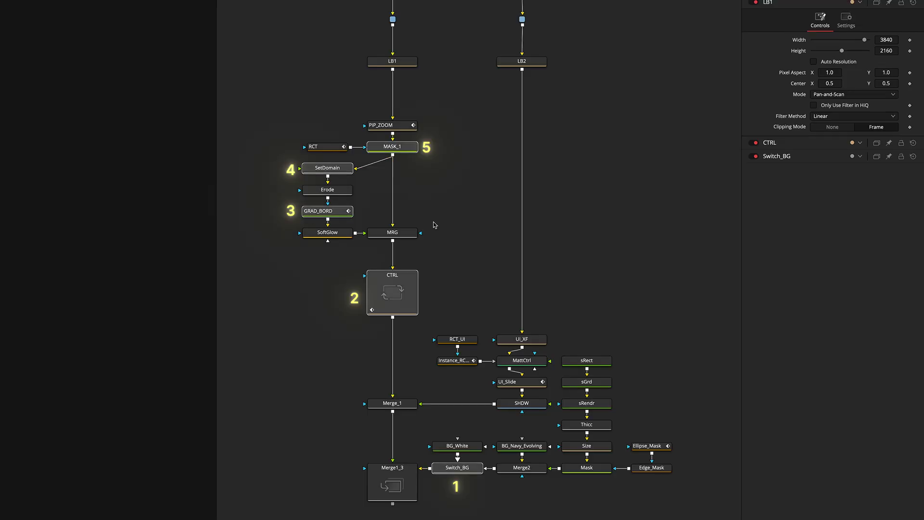
Select the LB1, LB2 and UI_XF nodes in the node graph
drag(330, 45, 546, 73)
drag(491, 312, 534, 336)
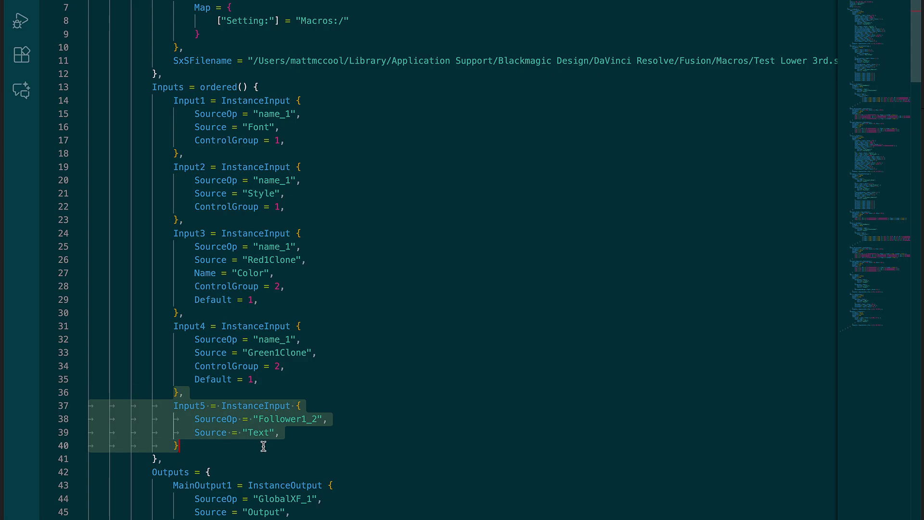
Move the Input5 InstanceInput block to the start of the Inputs list in the macro code
key(ctrl+x)
key(ctrl+v)
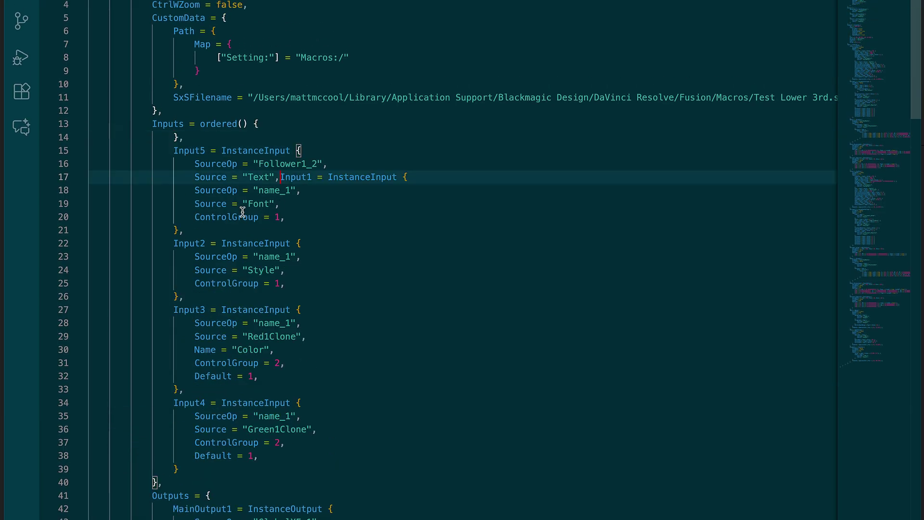
key(Return)
scroll(462, 260, up, 1)
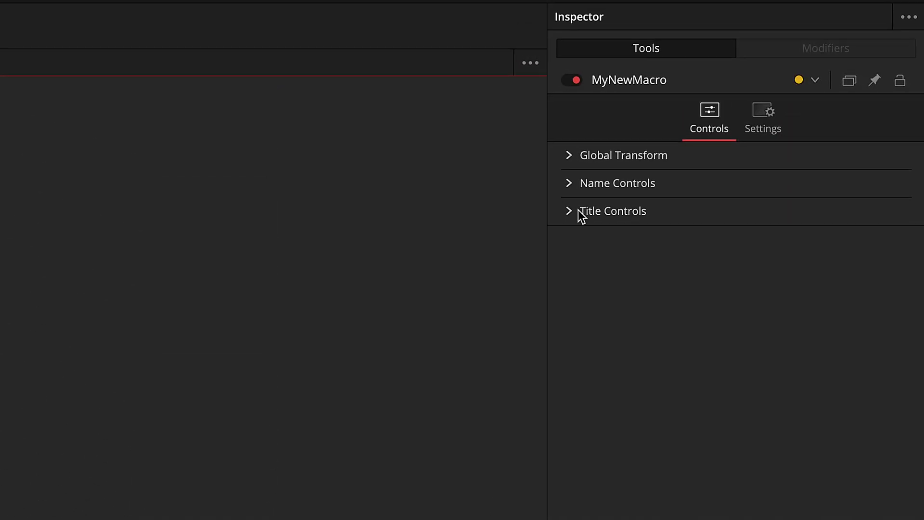
Expand the Title Controls and Name Controls groups of MyNewMacro
click(578, 211)
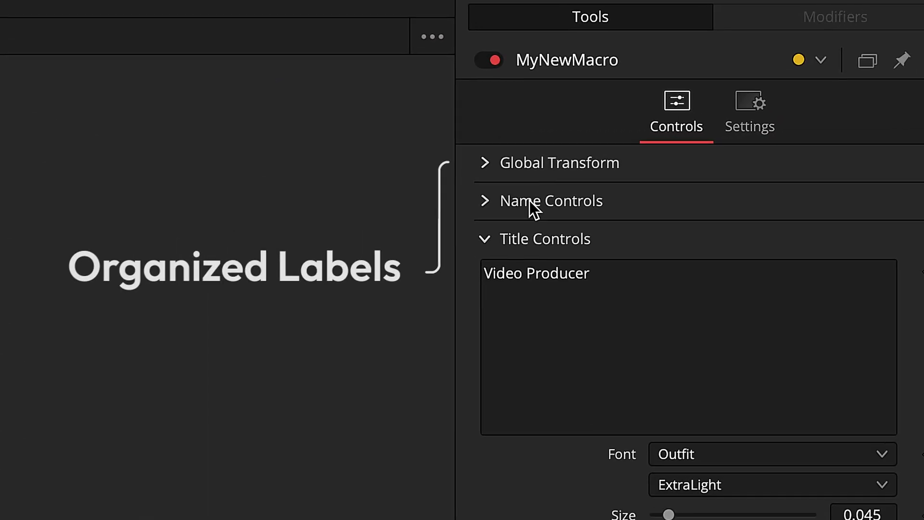
click(570, 182)
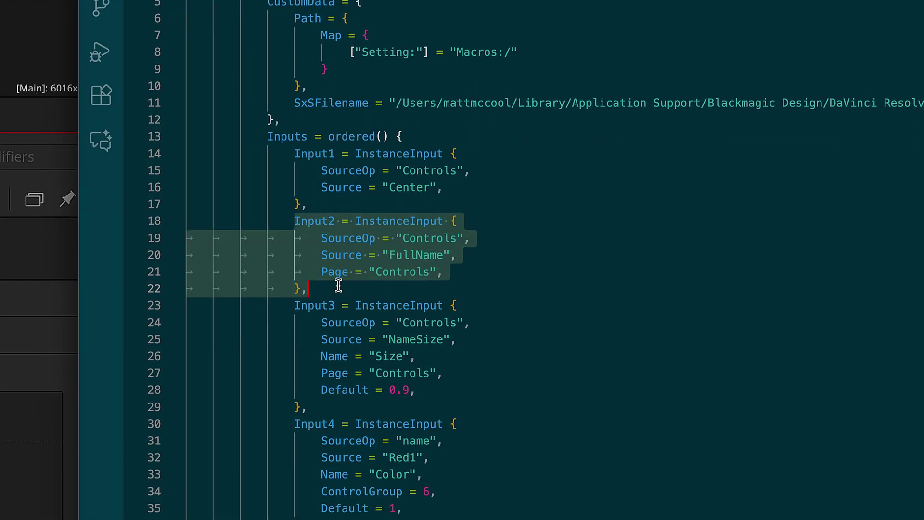
Duplicate the Input2 InstanceInput block in the macro code and replace the copy's input name and source value with NameControls
key(ctrl+c)
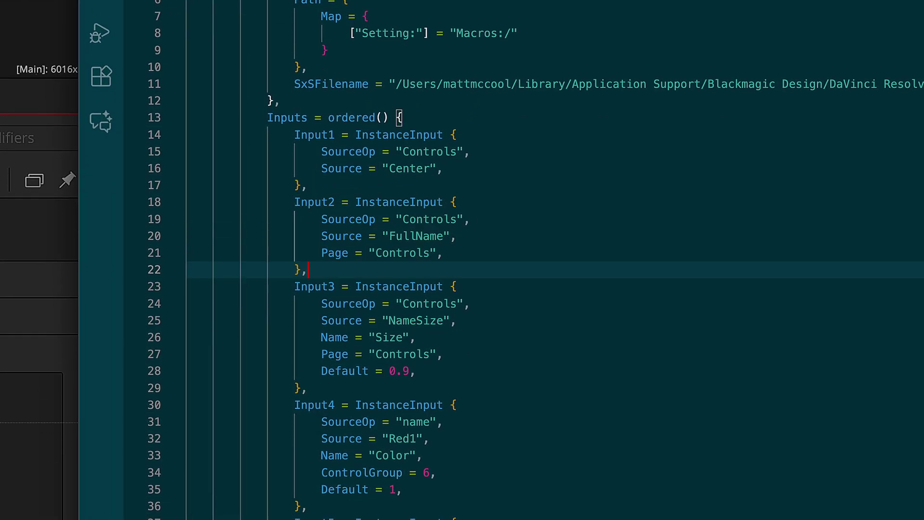
key(ctrl+v)
text(NameControls)
double_click(416, 221)
text(NameControls)
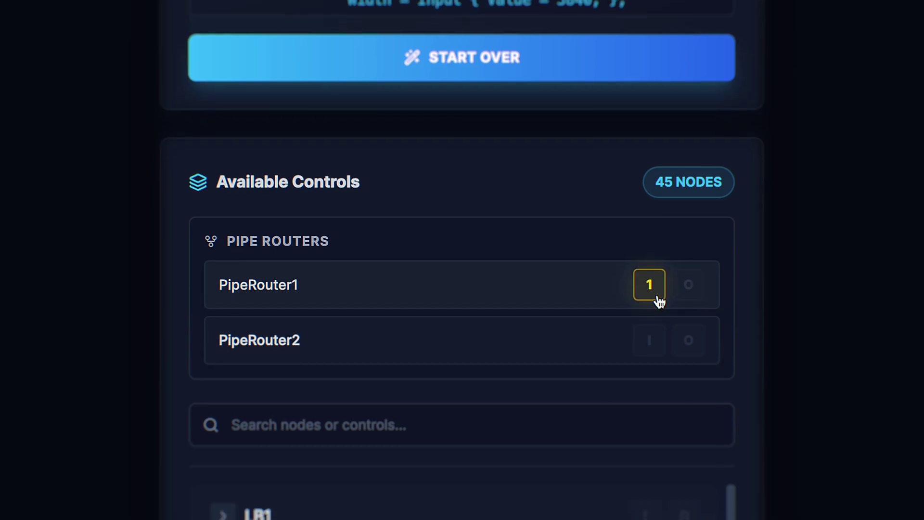
Mark PipeRouter2 as a main input of the macro
click(650, 328)
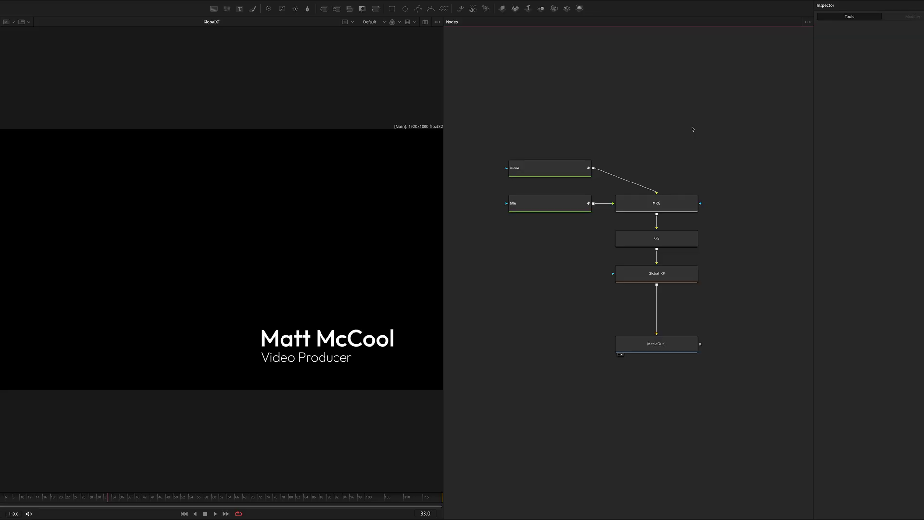
Select the lower-third nodes in the Fusion node graph from name and title through Global_XF, leaving out MediaOut1
drag(467, 126, 778, 301)
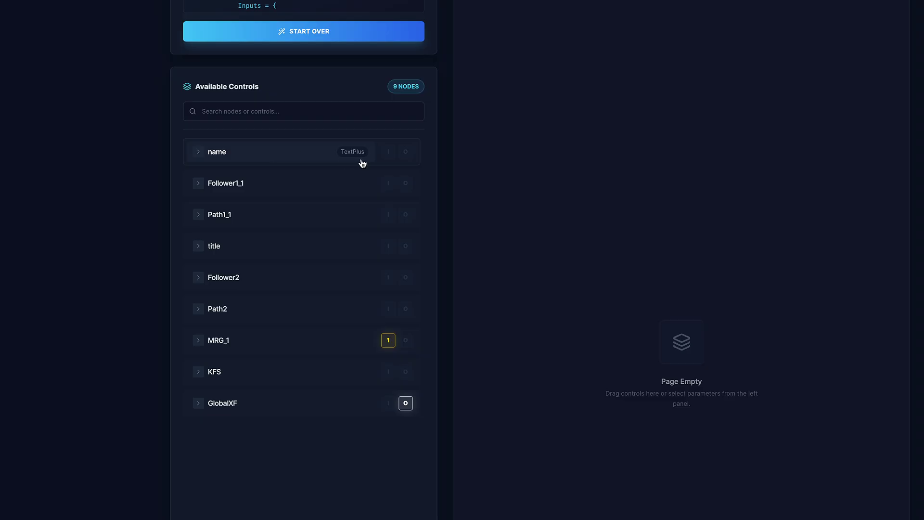
In Macro Lab, expand the name node's parameters and search the available controls for "angle"
click(271, 158)
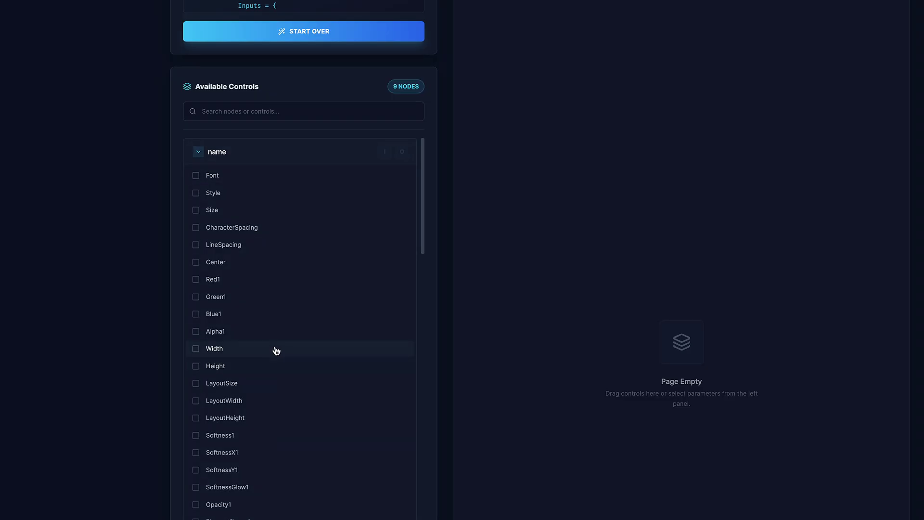
click(270, 112)
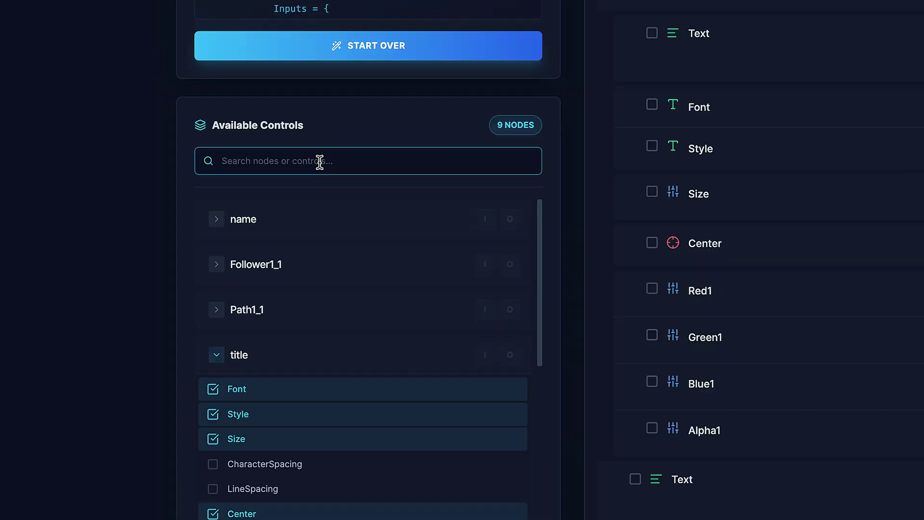
text(angle)
scroll(313, 472, down, 8)
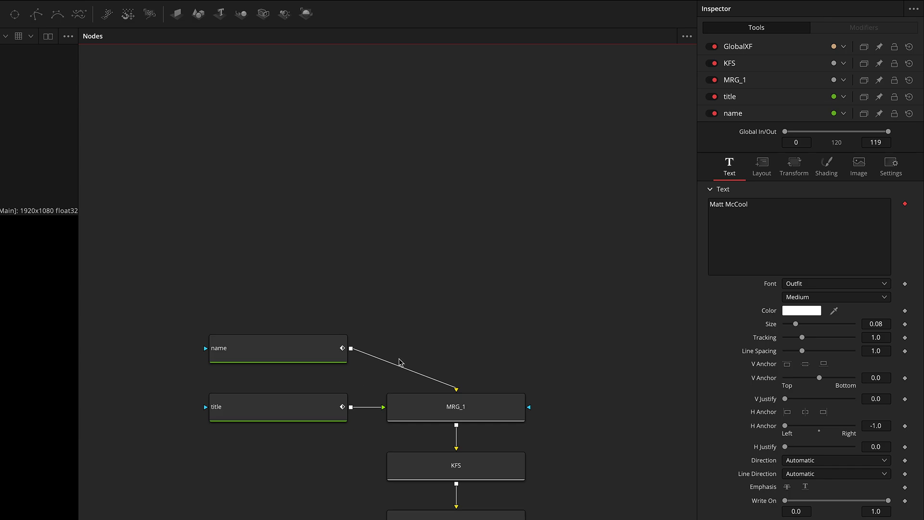
In Fusion, select the name node and toggle the animation on its Text parameter
click(303, 348)
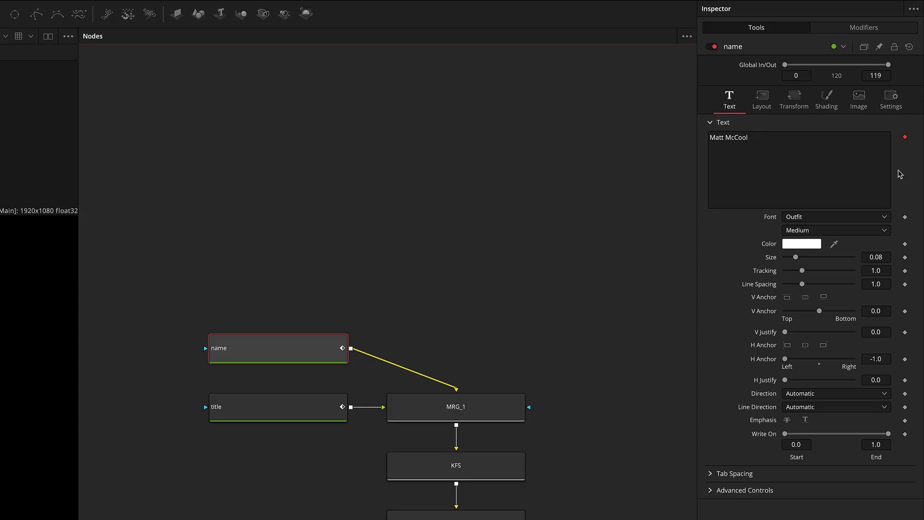
click(911, 92)
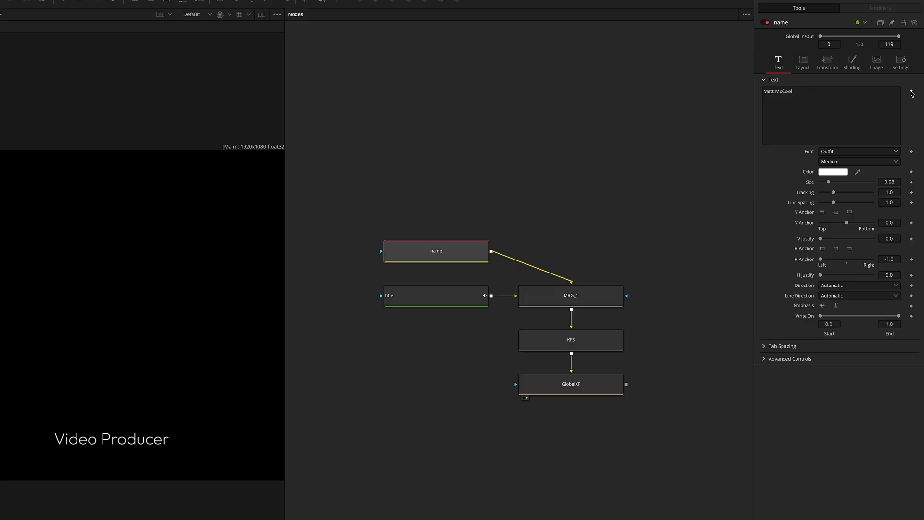
click(911, 92)
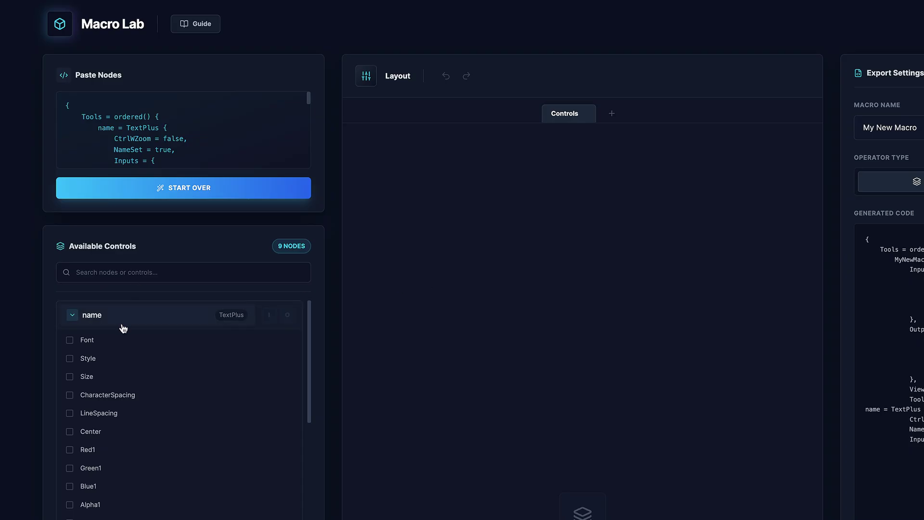
In Macro Lab, collapse the name node and add the Text control of Follower1_1 to the layout
click(122, 326)
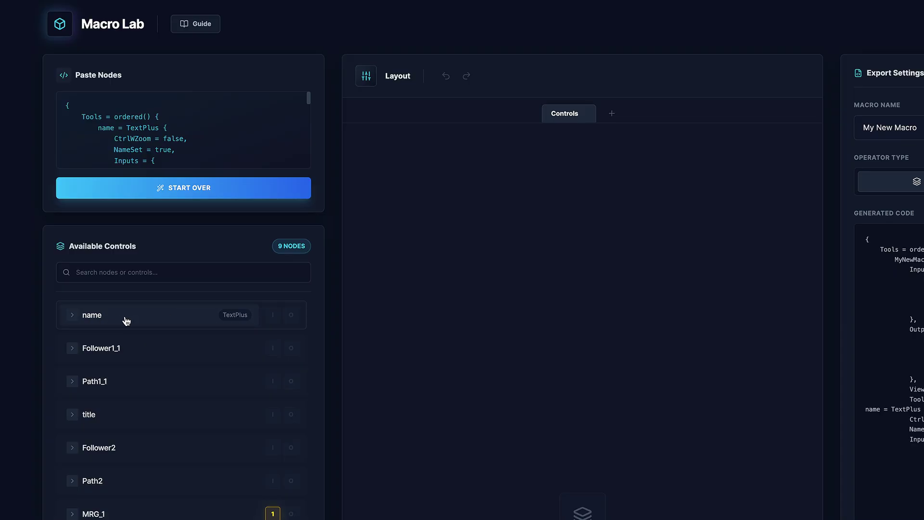
click(127, 355)
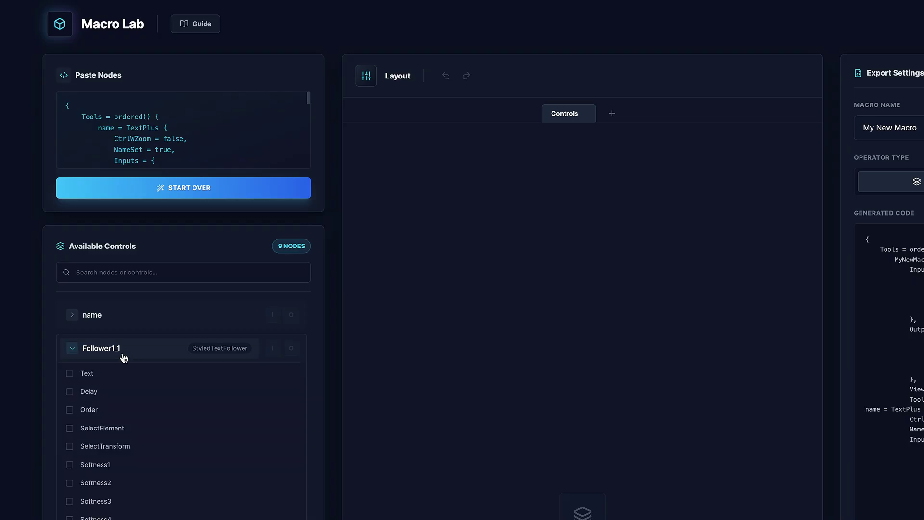
click(92, 377)
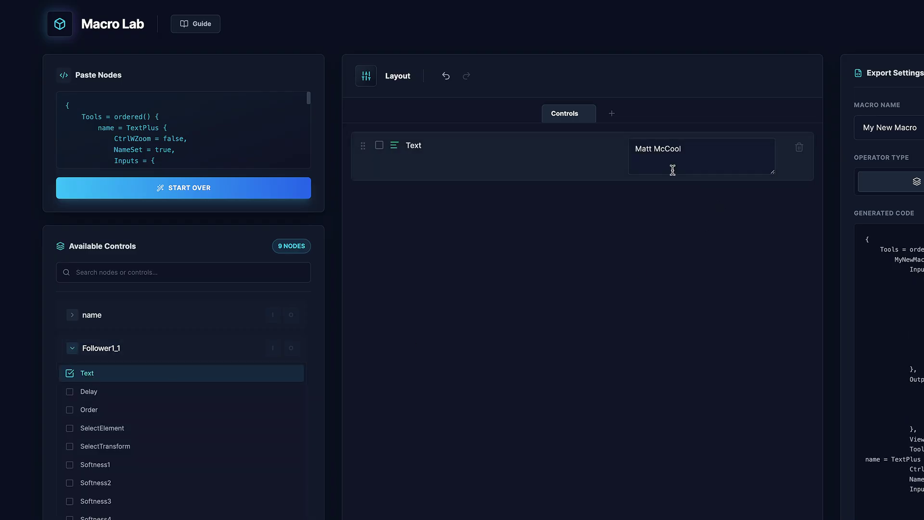
Replace the Text control's default value with a different full name
click(692, 144)
key(ctrl+shift+Left)
key(ctrl+shift+Left)
text(G)
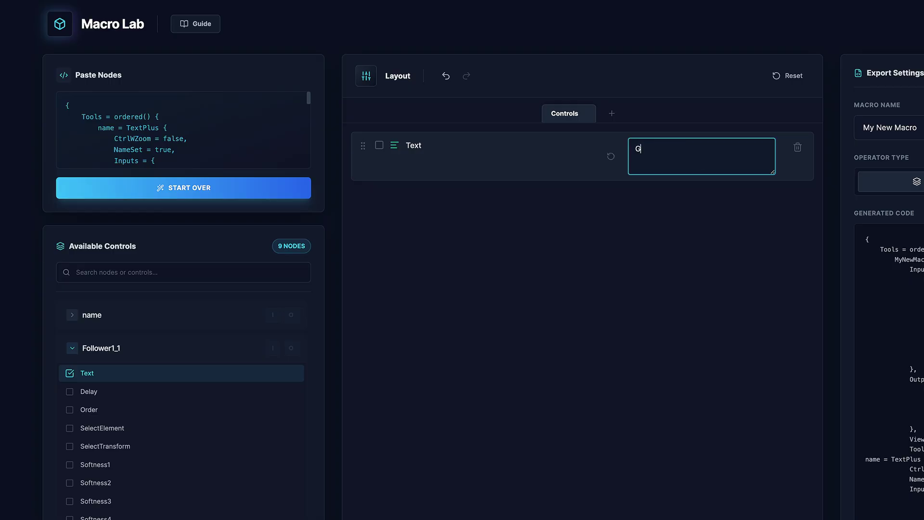
text(rant Petty)
Collapse the Follower1_1 controls and expand the name node's controls
click(168, 349)
click(145, 322)
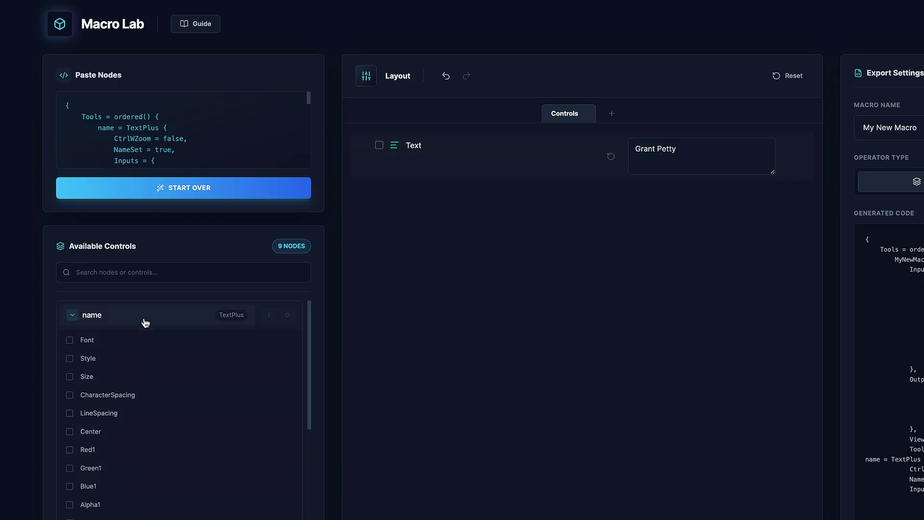
Add the name node's linked Font and Style controls to the layout and remove both from it
click(139, 343)
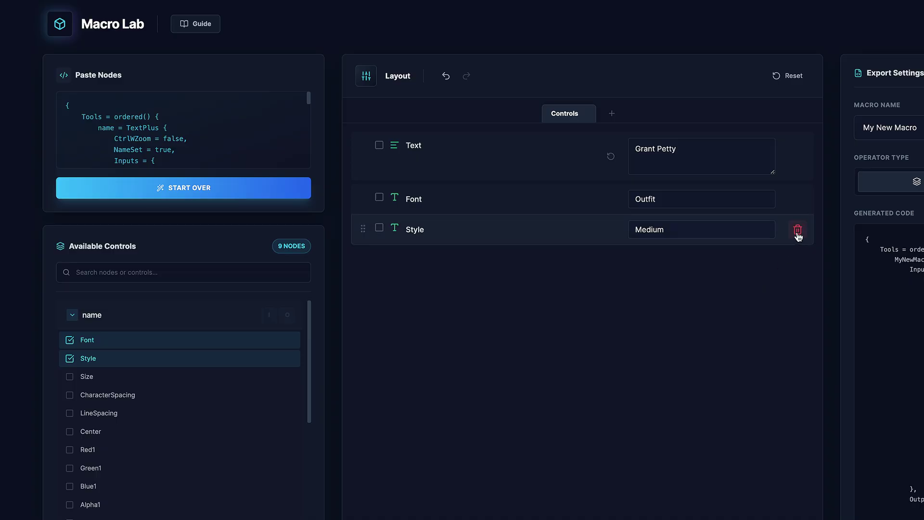
click(798, 231)
click(798, 200)
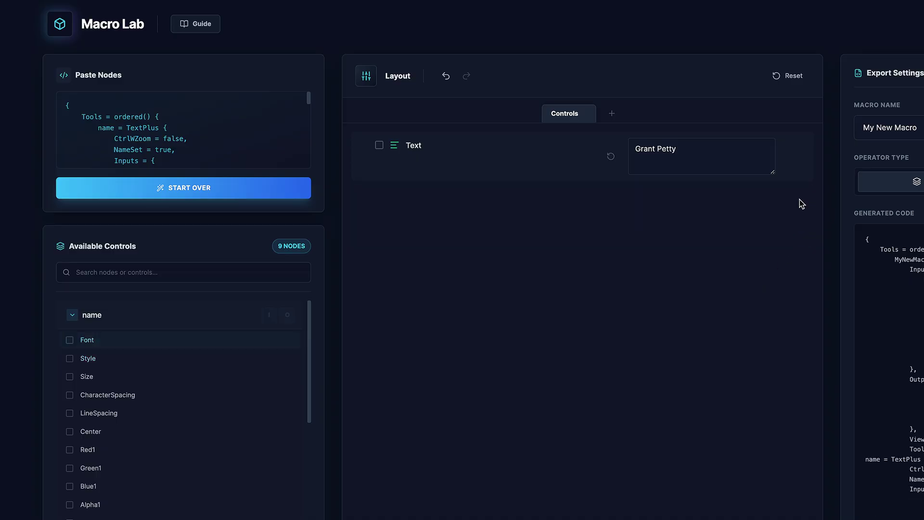
Add the name node's Font, Style, color channel, Size and Center controls to the layout, placing Size and Center between Style and Red1
click(87, 342)
click(93, 450)
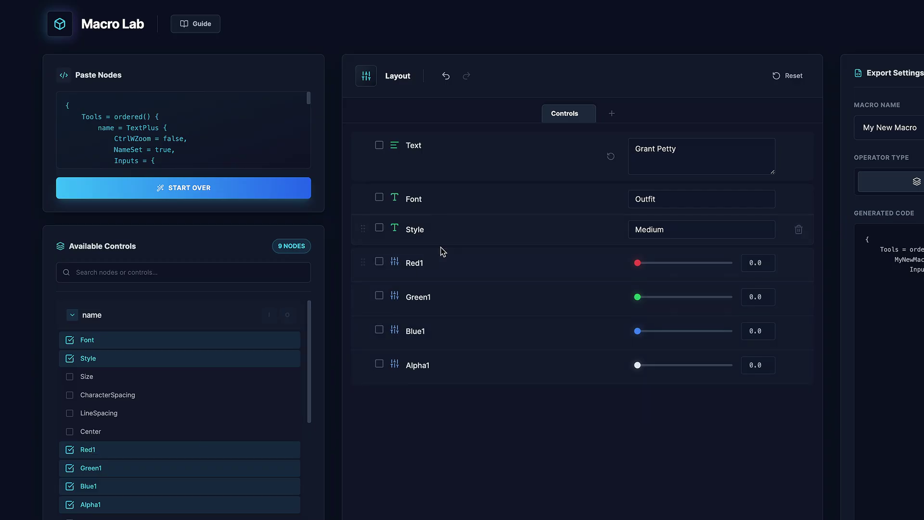
click(145, 383)
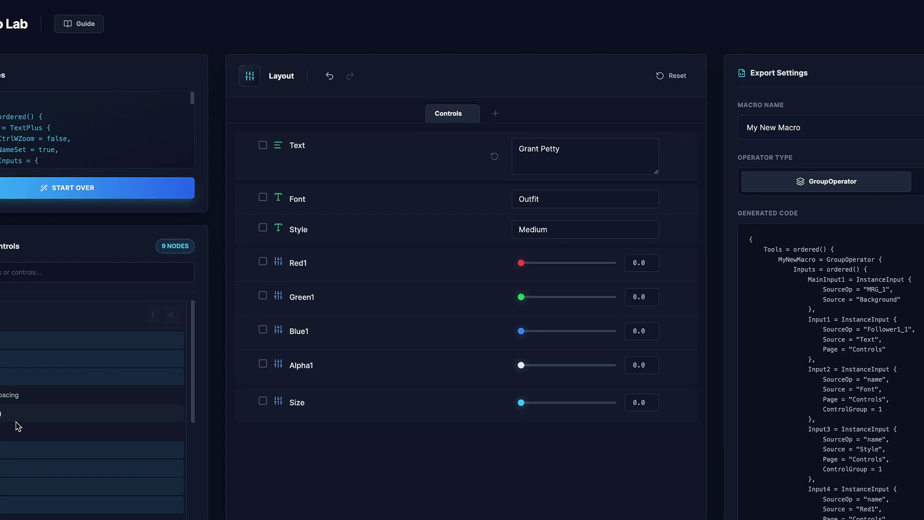
click(290, 426)
drag(237, 402, 237, 261)
drag(237, 447, 237, 298)
Set the Size control's default to 0.65, highlight that value in the generated code, and adjust the default to 0.66
drag(512, 263, 573, 262)
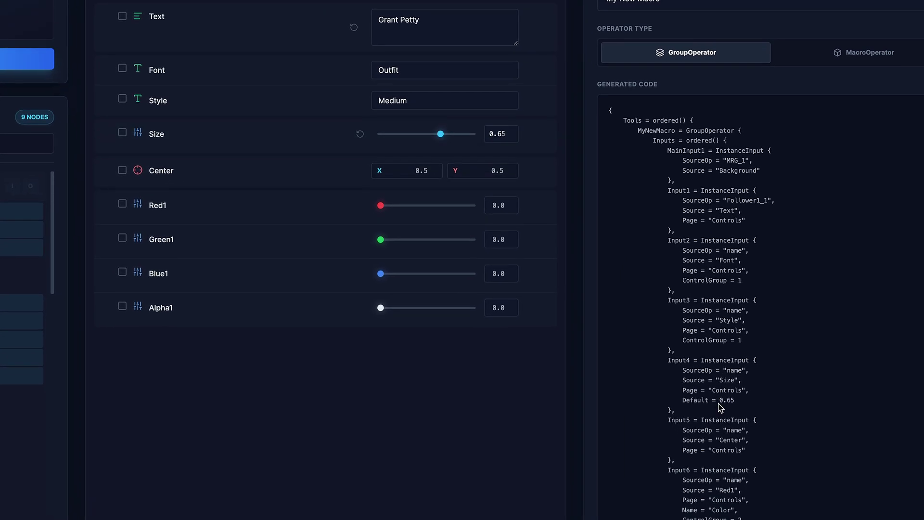
drag(685, 400, 750, 403)
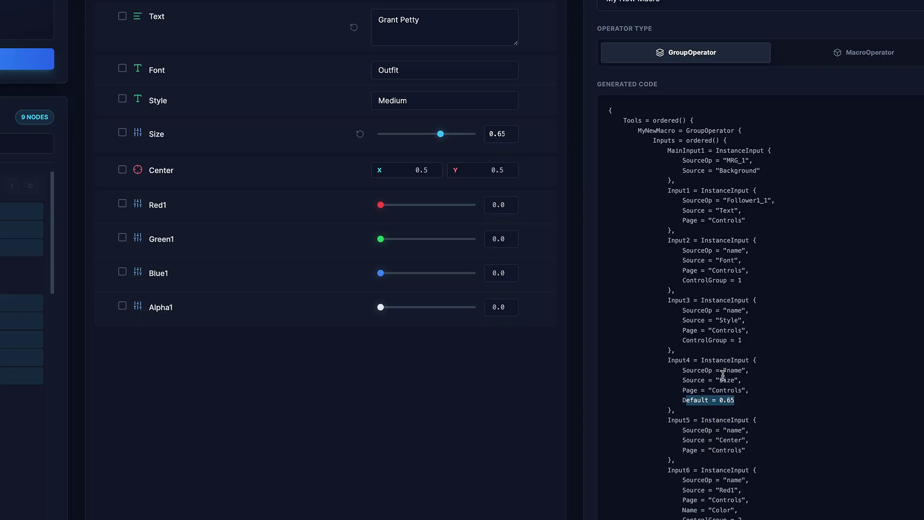
mouse_move(440, 134)
mouse_down()
mouse_move(419, 134)
mouse_move(441, 135)
mouse_up()
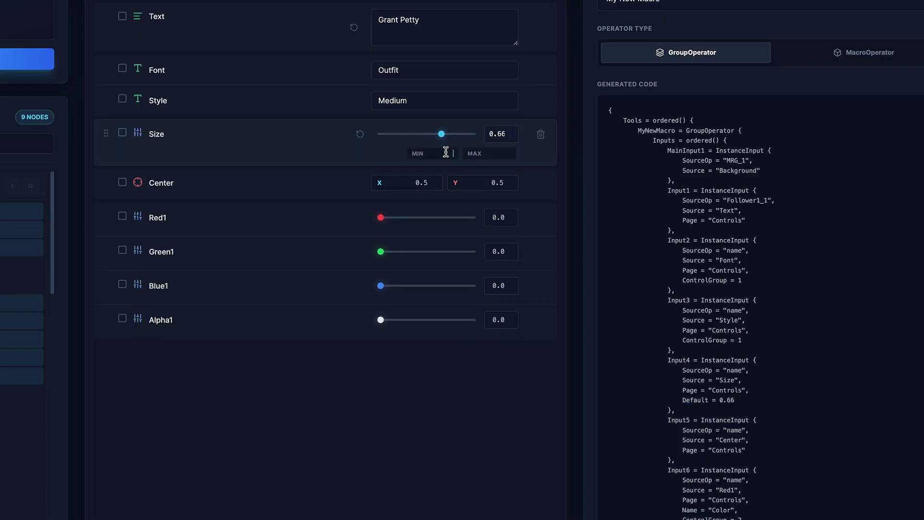
Set the Size control's minimum to .01 and maximum to .9, and highlight its default and scale lines in the generated code
click(446, 152)
text(.01)
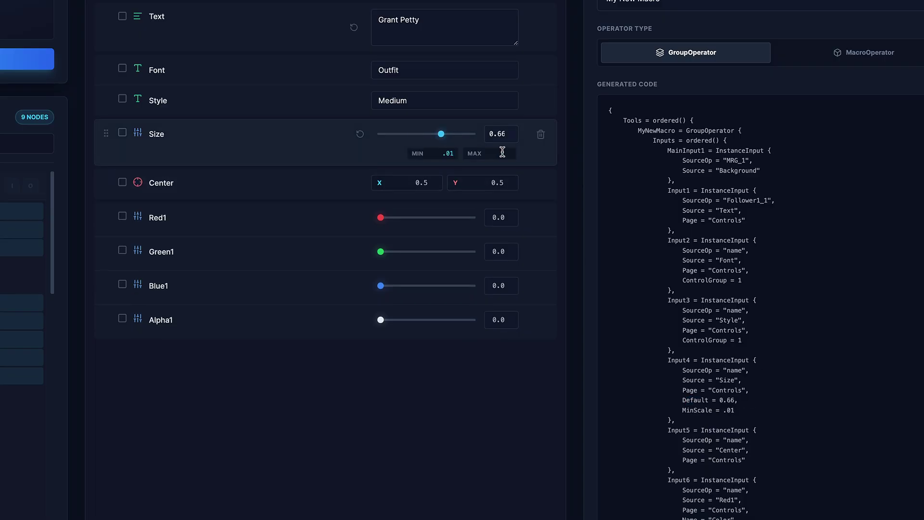
text(.9)
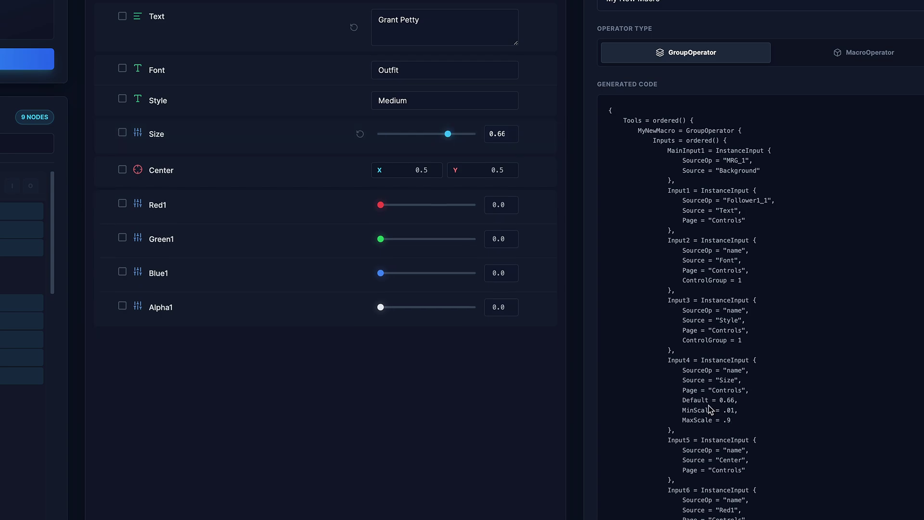
drag(681, 398, 748, 421)
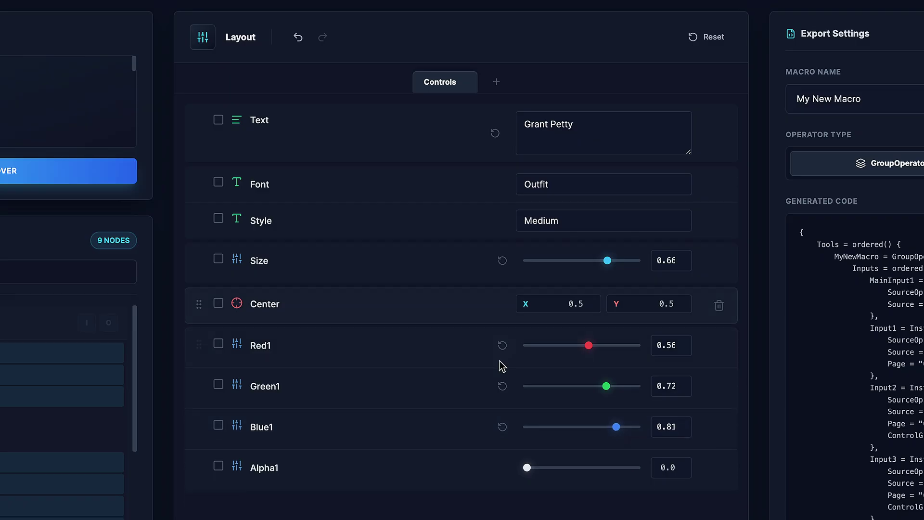
Reset the Red1 value and restore all controls in the layout to their original values
click(502, 346)
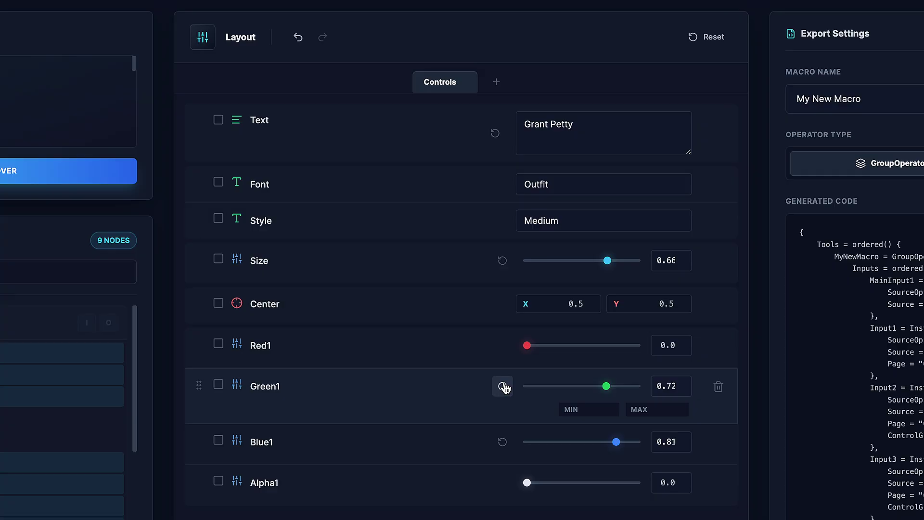
click(713, 39)
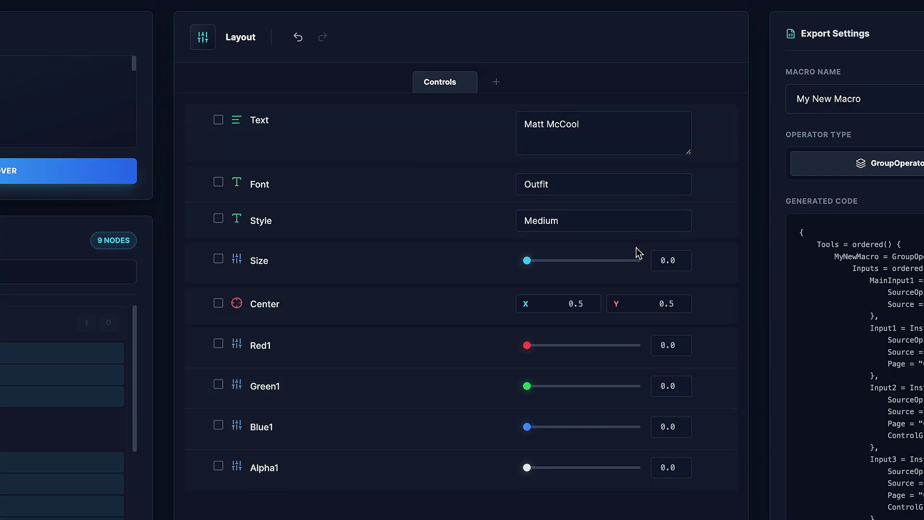
Replace the name Text control's default with a different person's full name
double_click(598, 124)
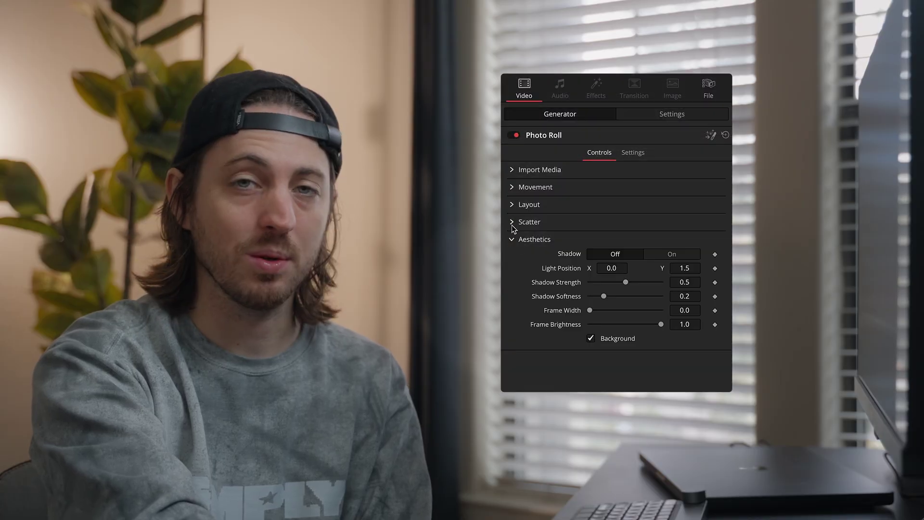
click(511, 221)
click(512, 202)
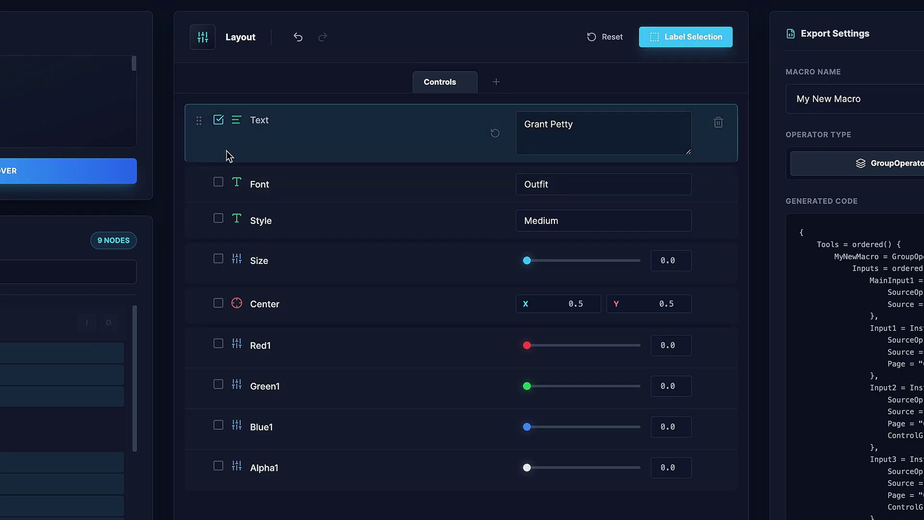
Group every layout control from Text through Alpha1 under a new label named Name Controls, and test collapsing and expanding it
click(219, 183)
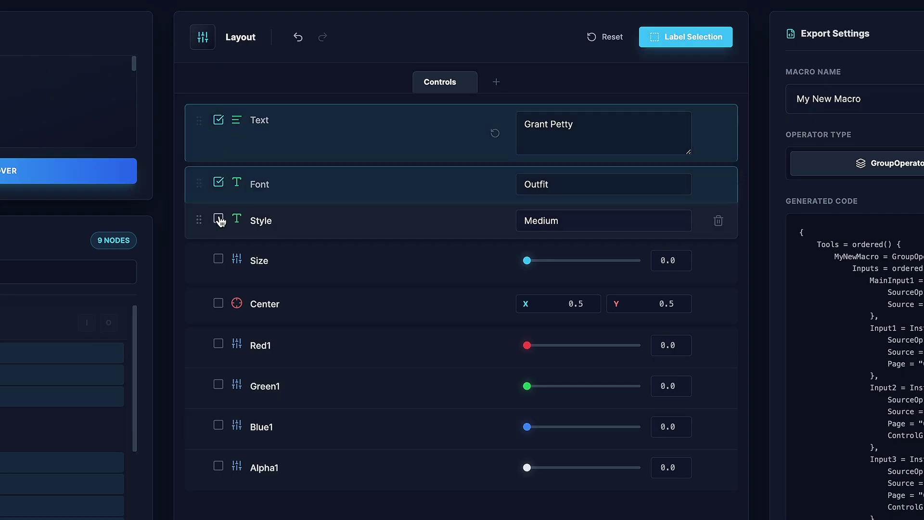
click(219, 219)
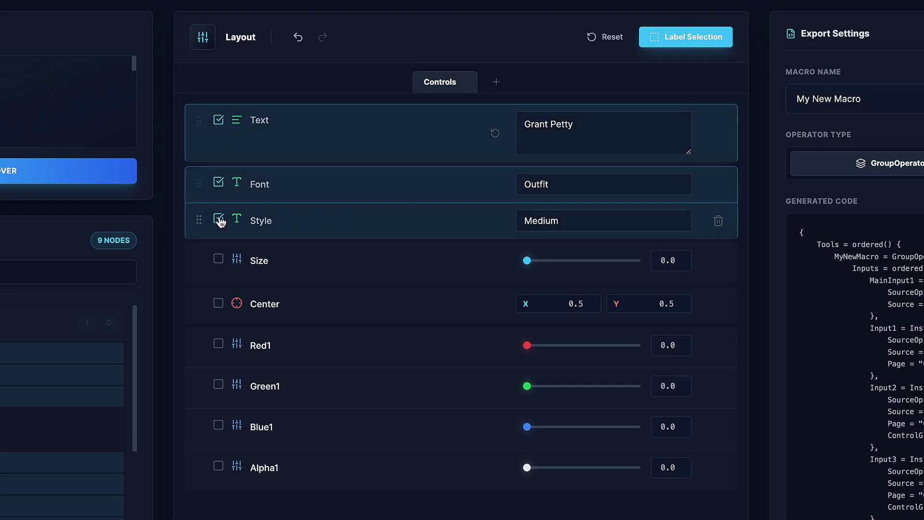
shift+click(219, 465)
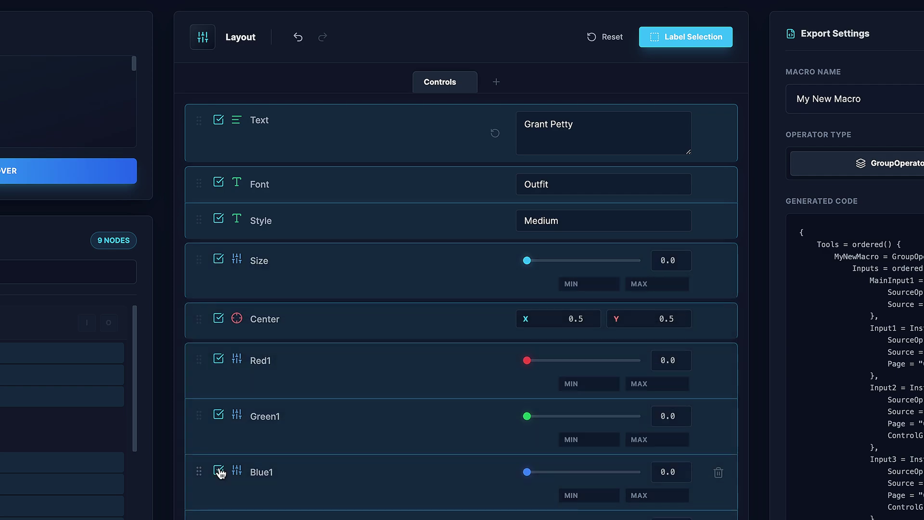
click(698, 37)
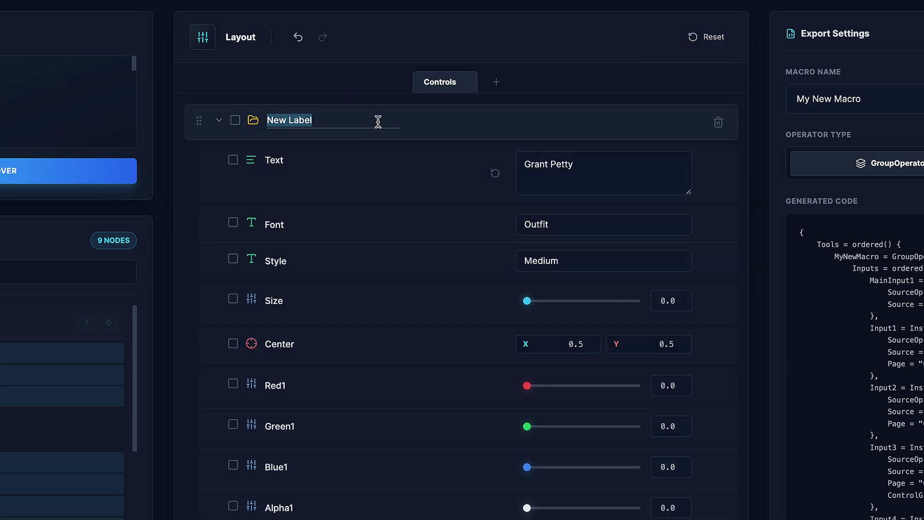
text(Name Controls)
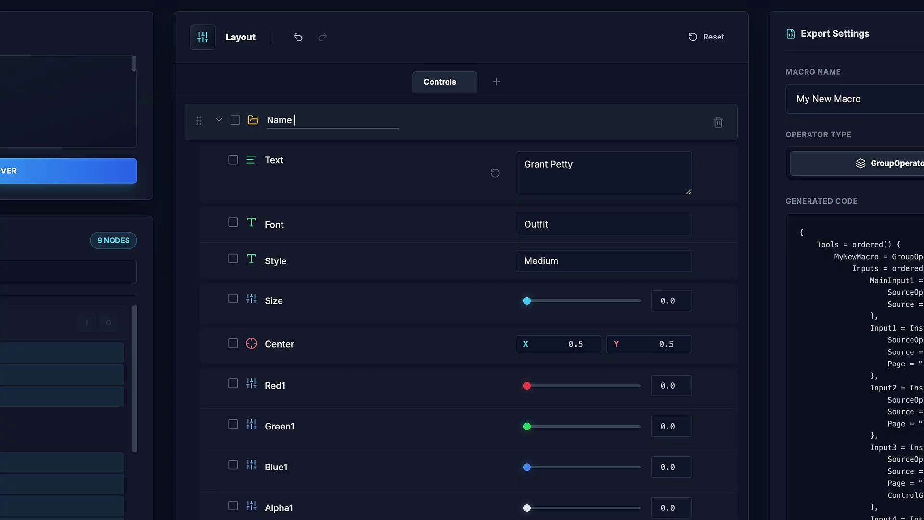
click(219, 120)
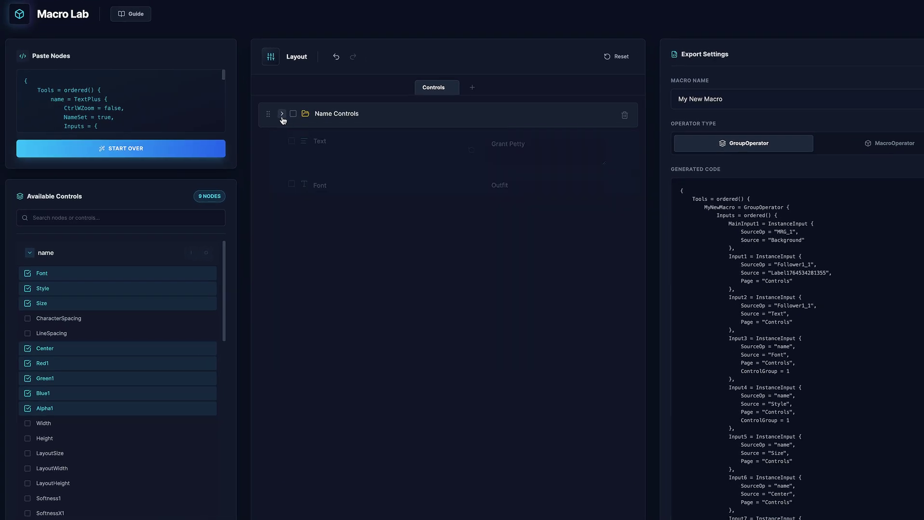
click(282, 116)
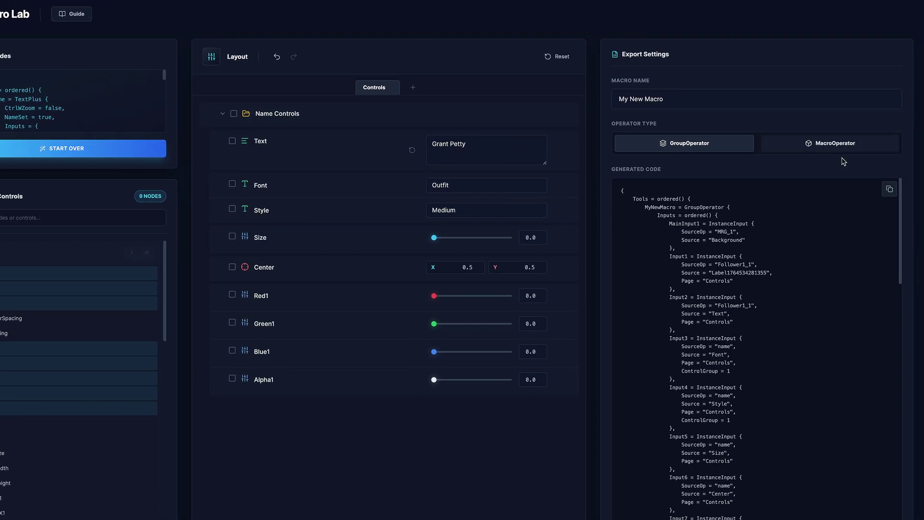
Copy the generated macro code, paste it into the node graph in DaVinci Resolve Fusion, and test the macro's Name Controls group
click(834, 189)
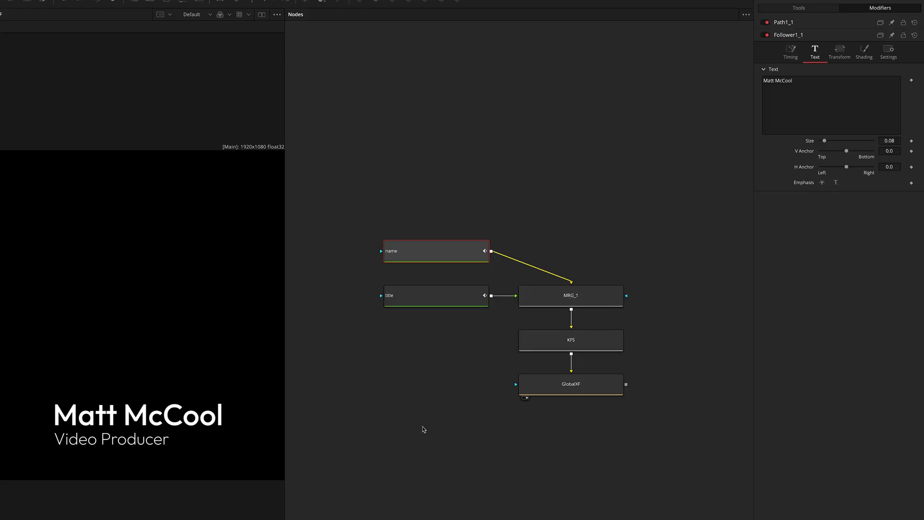
key(ctrl+v)
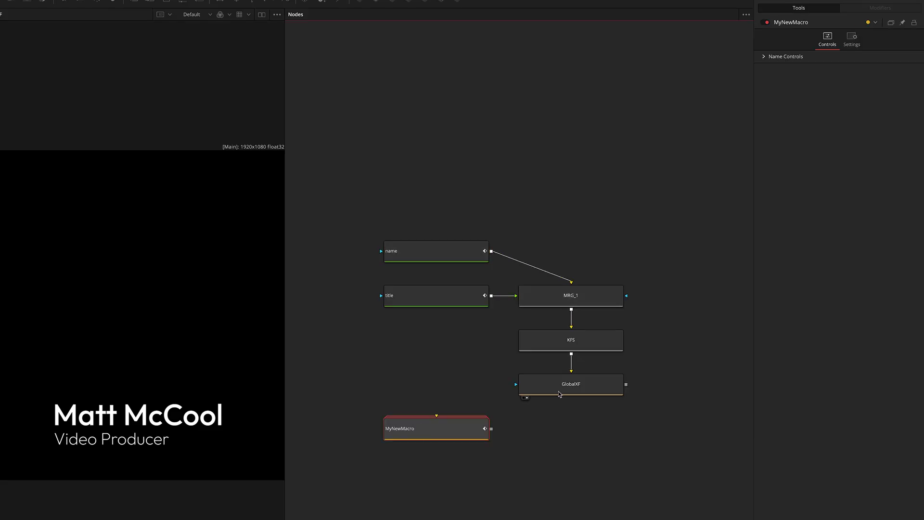
click(763, 57)
double_click(764, 57)
click(763, 57)
click(764, 56)
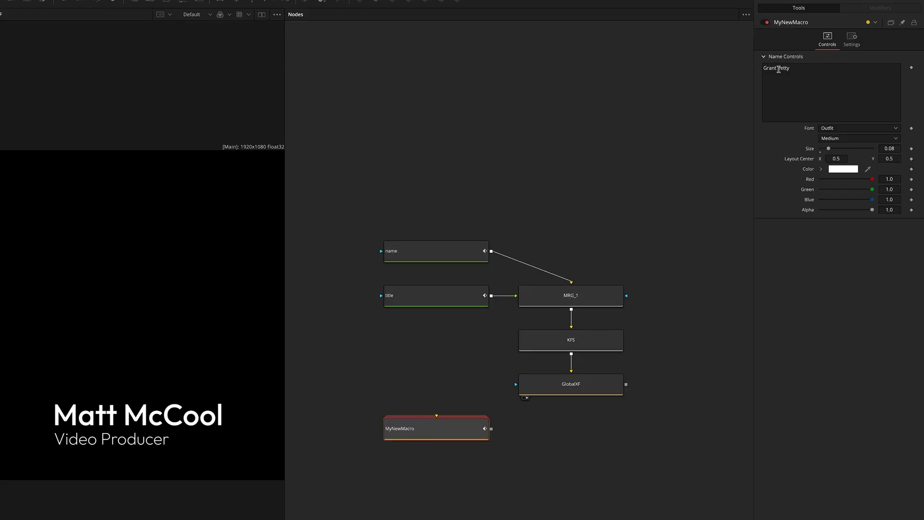
drag(433, 429, 258, 447)
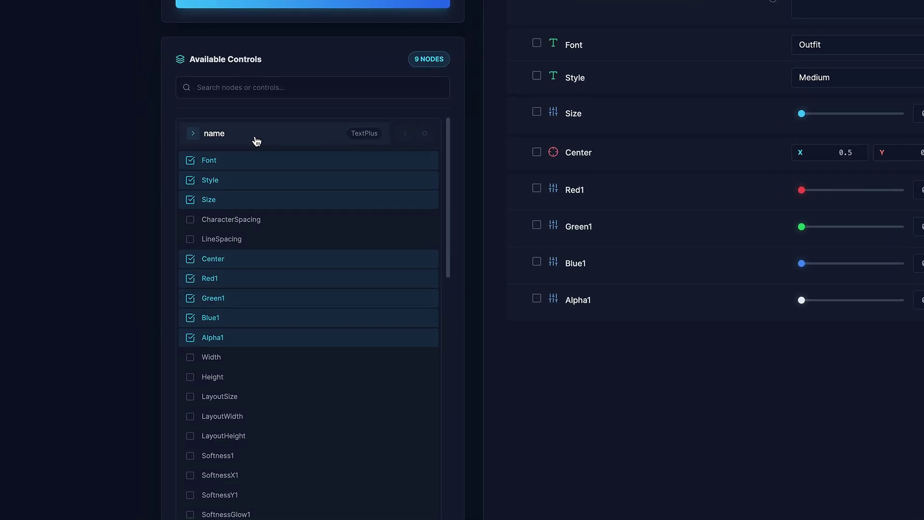
Collapse the name node's control list and try assigning Follower2, title, Path1_1 and Follower1_1 as macro inputs 1 to 4
click(194, 163)
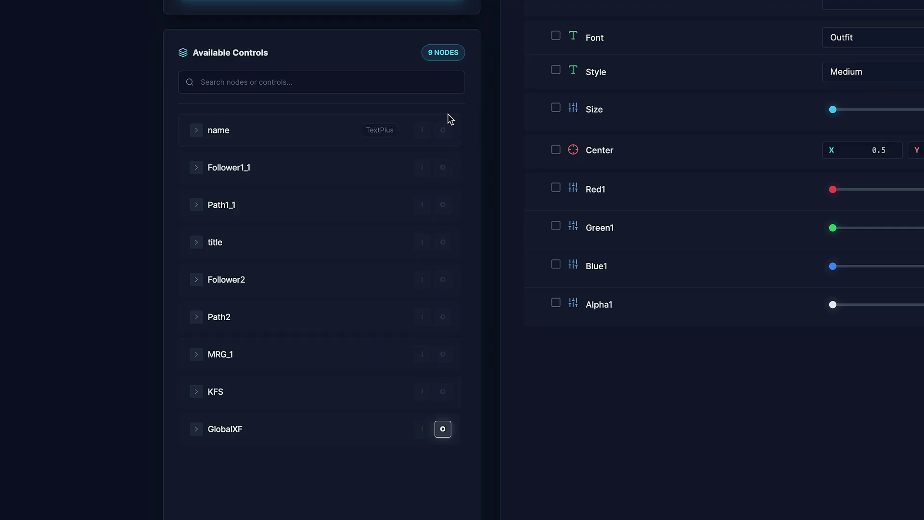
click(420, 391)
click(422, 356)
alt+click(422, 279)
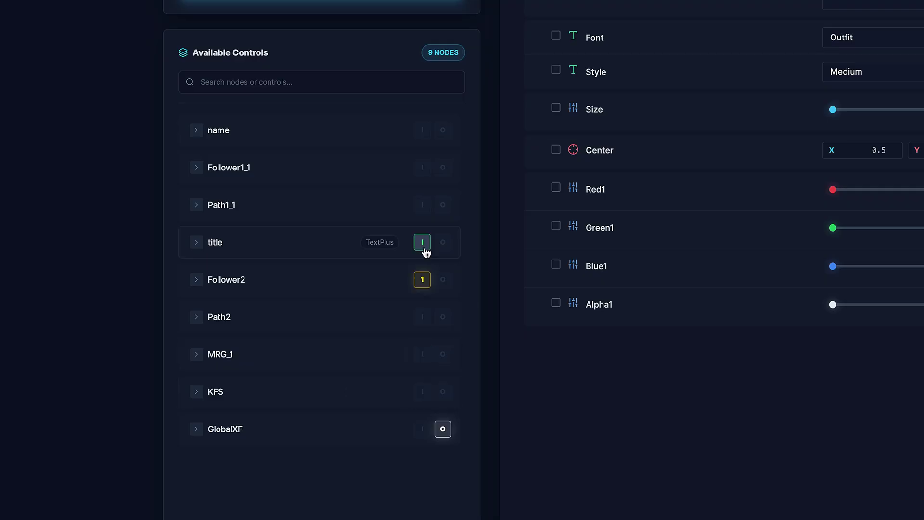
click(423, 245)
click(423, 206)
click(423, 171)
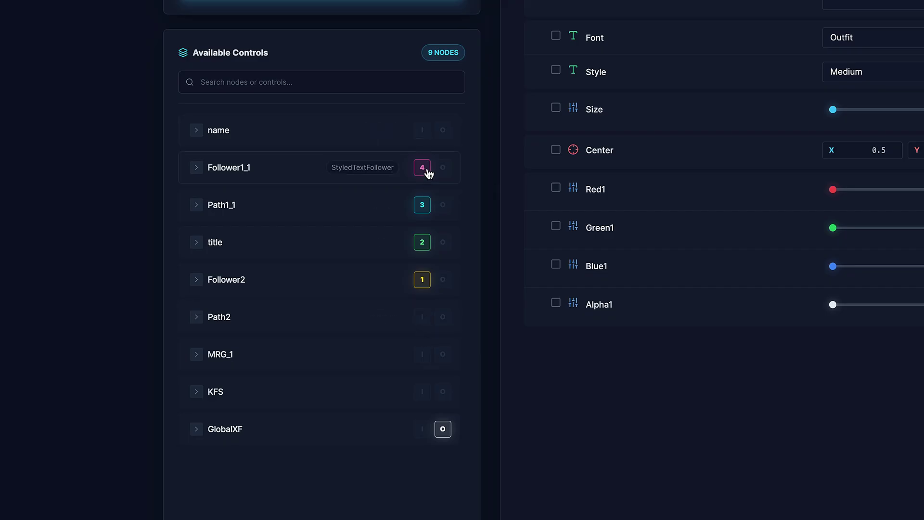
Try Path2 as the only macro input, clear it, and try the name and Follower1_1 nodes as inputs
click(426, 321)
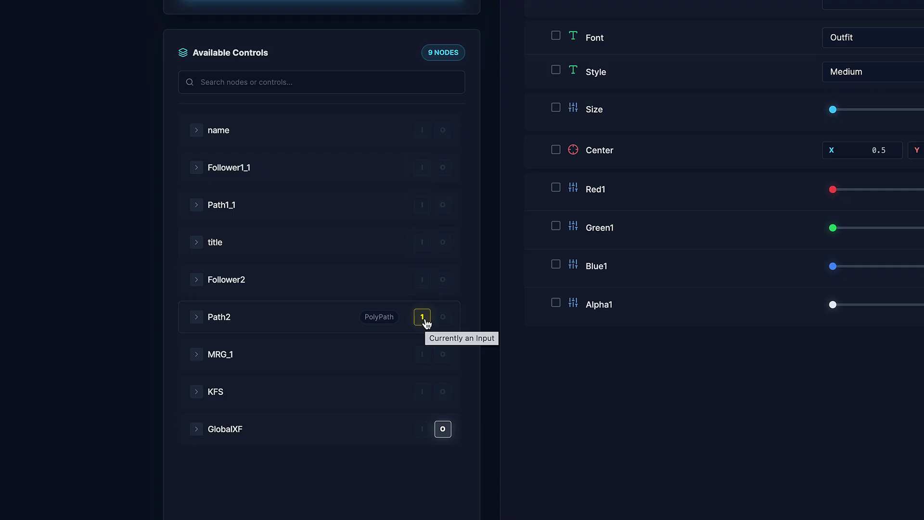
click(426, 321)
click(422, 130)
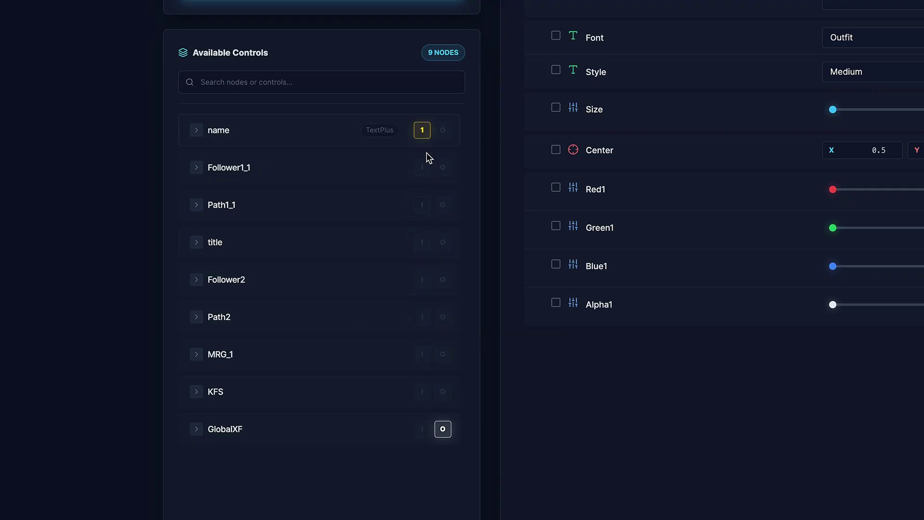
click(422, 167)
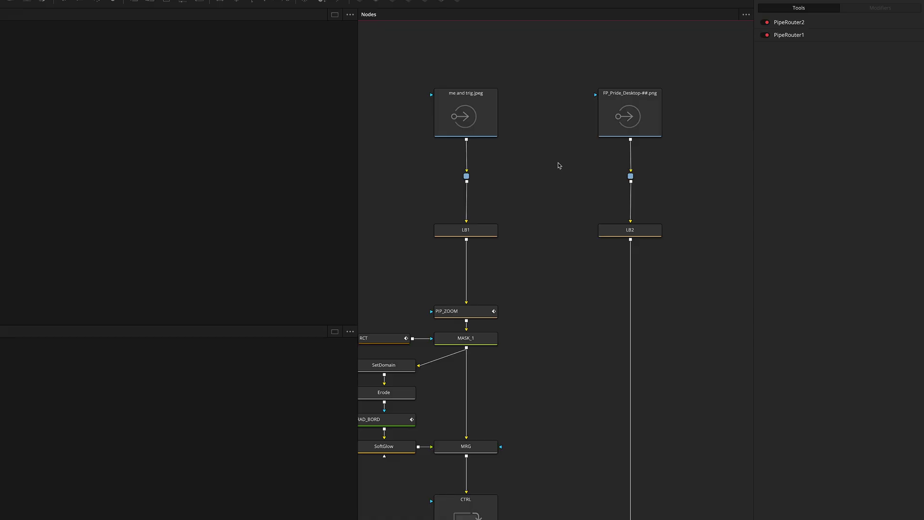
Select the two pipe routers below the image loaders in Fusion and examine their input assignments in Macro Lab
drag(401, 164, 656, 208)
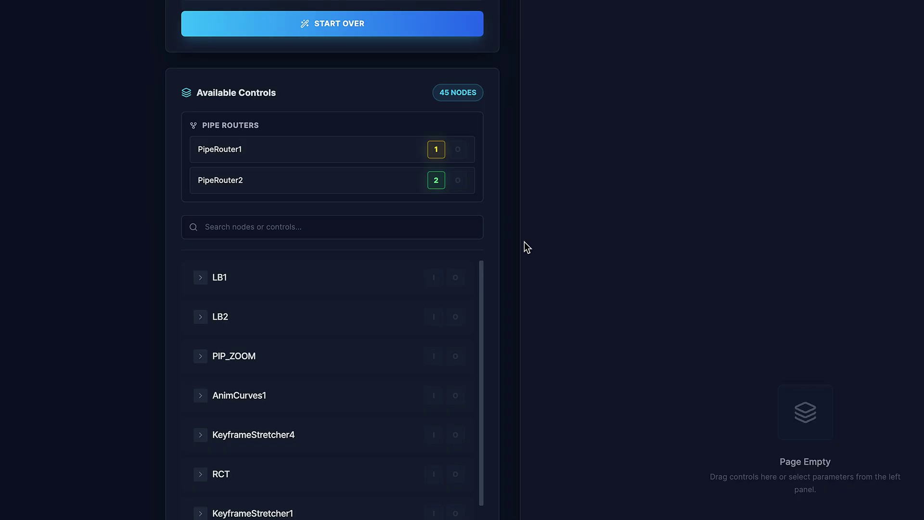
click(325, 181)
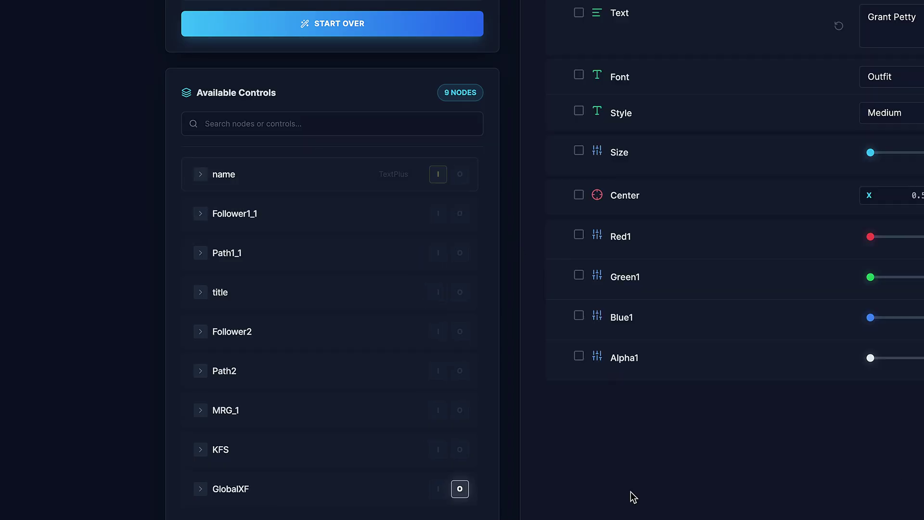
Add Follower2's Text control and the title node's Font, Style, Size, Center and color channel controls to the layout
click(270, 334)
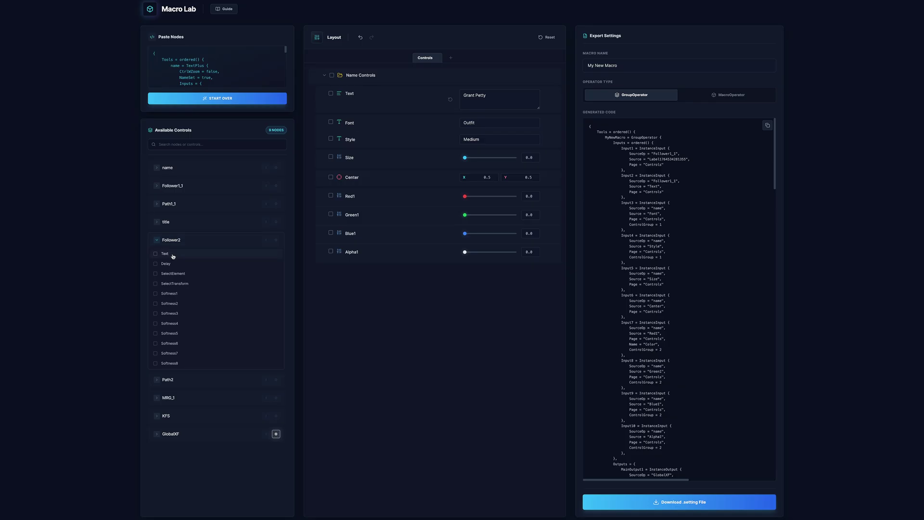
click(245, 354)
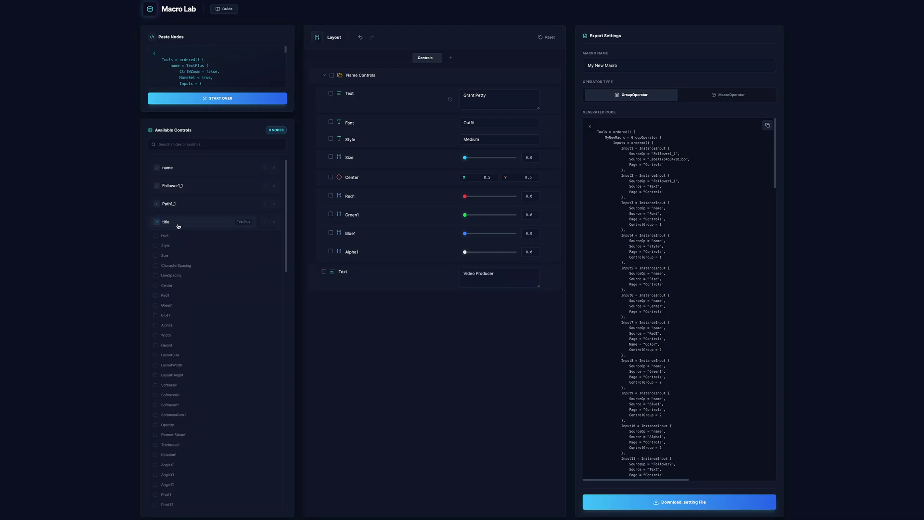
Search the controls for angle and add the title node's AngleZ to the layout, renamed Rotation with a default of -3
click(217, 145)
text(angle)
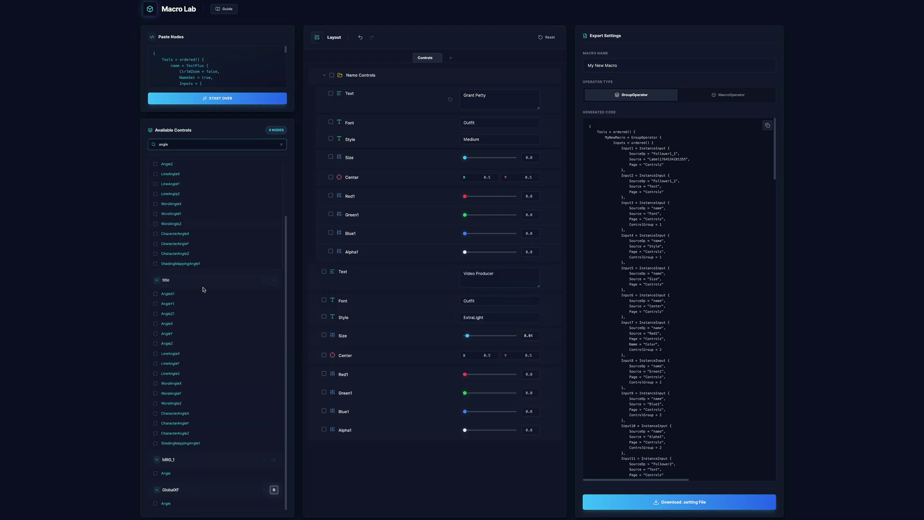
click(173, 335)
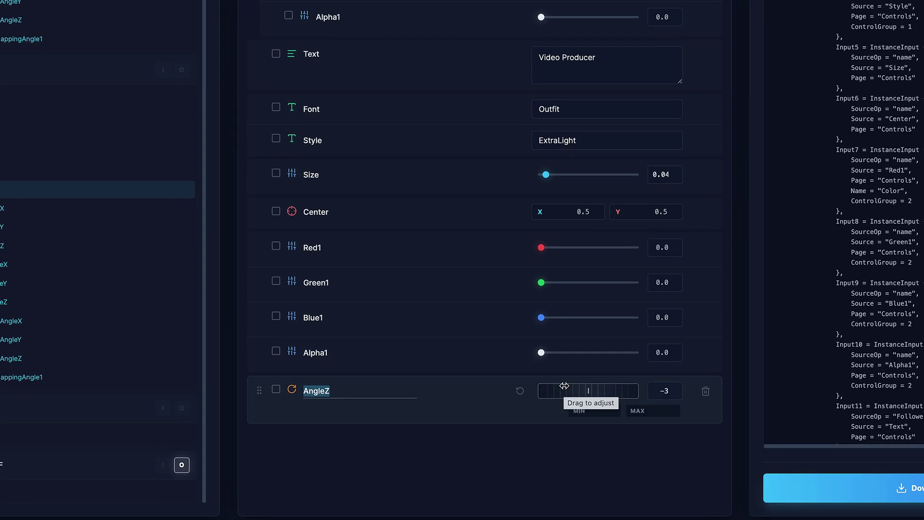
text(Rotation)
key(Return)
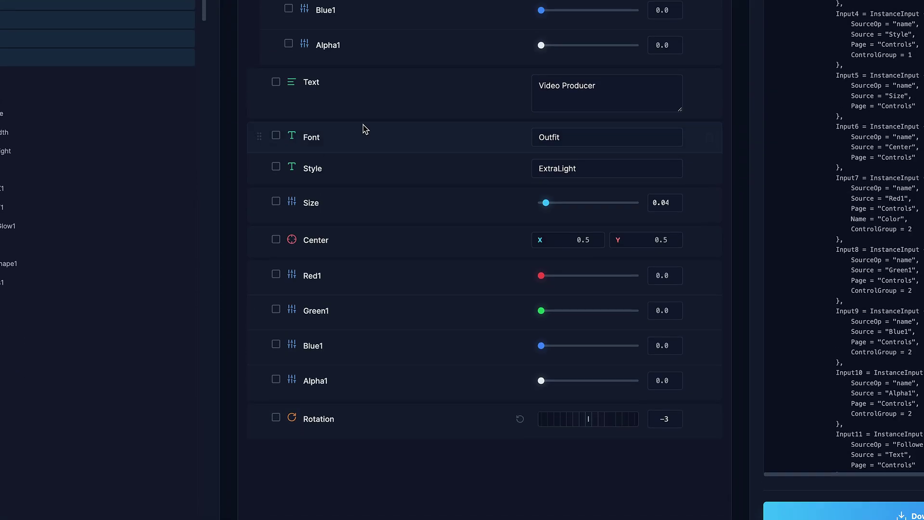
Group the title's layout controls from Text through Rotation under a new label named Title Controls
click(276, 54)
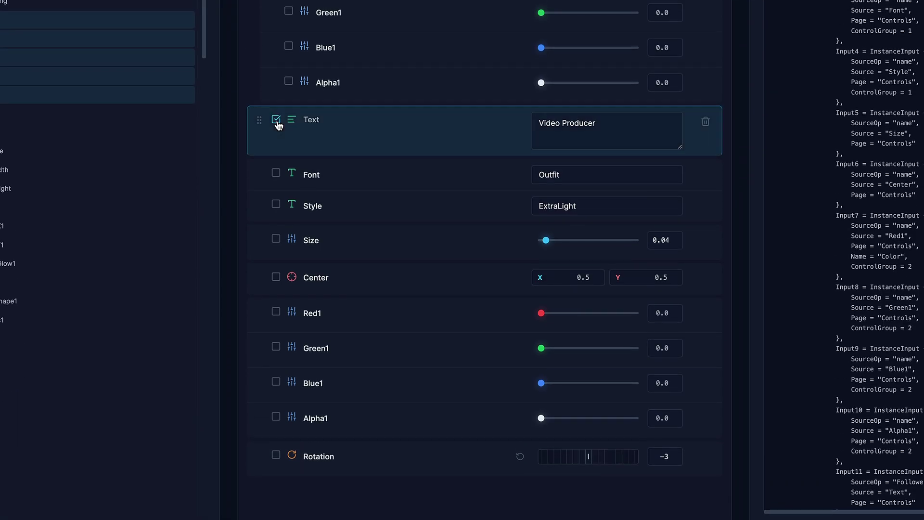
shift+click(275, 454)
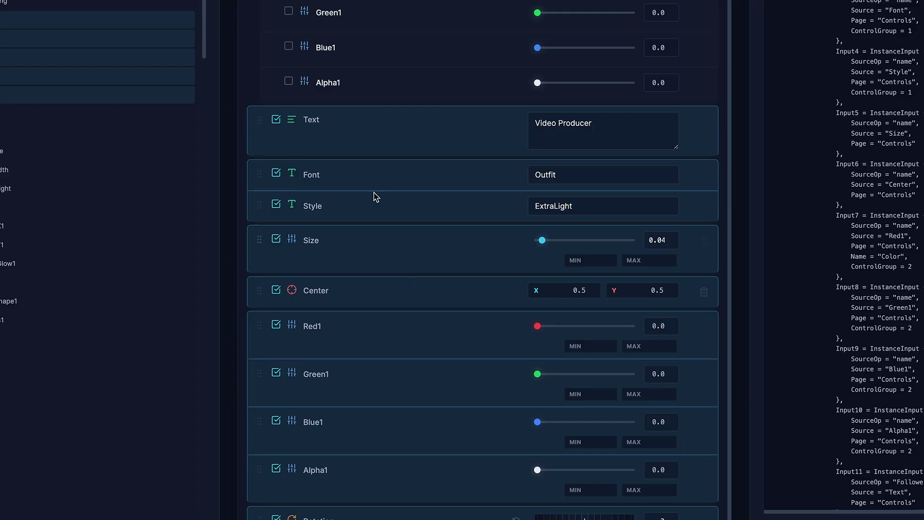
key(ctrl+g)
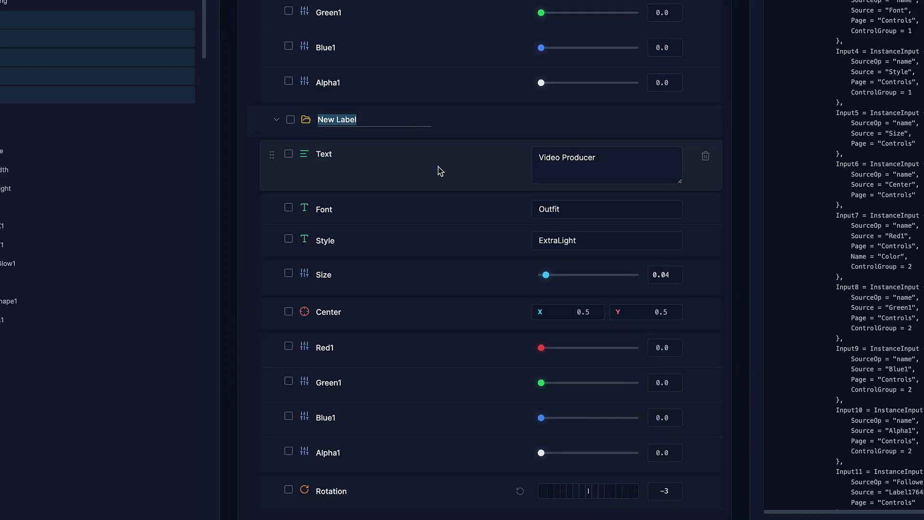
text(Title Controls)
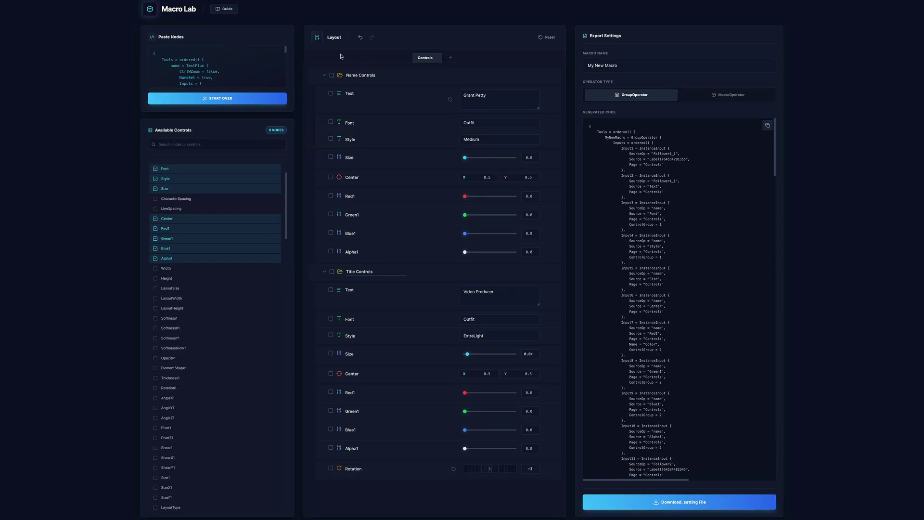
Test collapsing and expanding the Name Controls and Title Controls groups together, and leave both collapsed
click(325, 76)
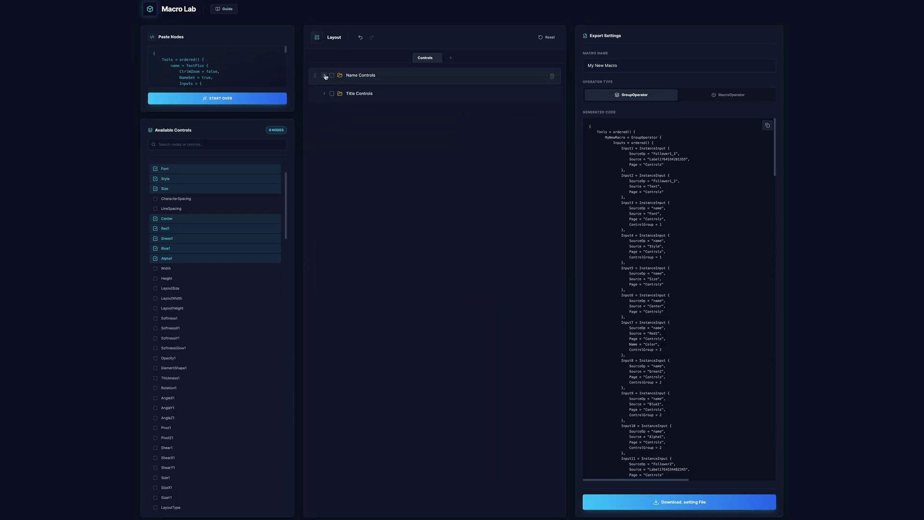
click(326, 76)
click(325, 76)
click(325, 76)
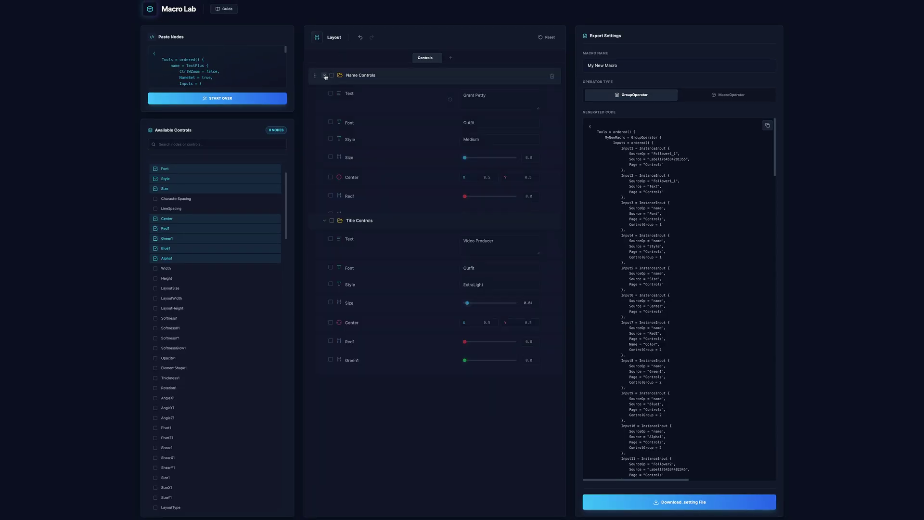
click(325, 76)
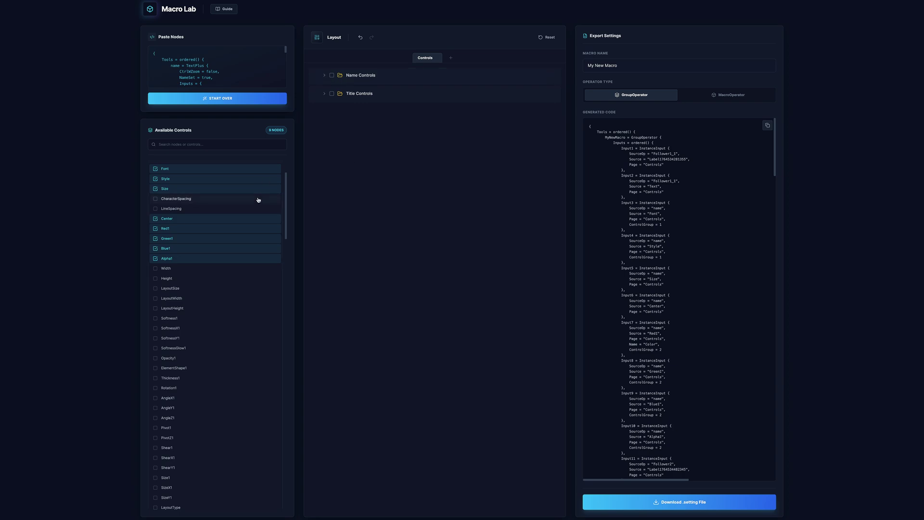
Collapse the title node's control list and add the GlobalXF node's Center and Size controls to the layout
scroll(258, 199, up, 2)
click(192, 223)
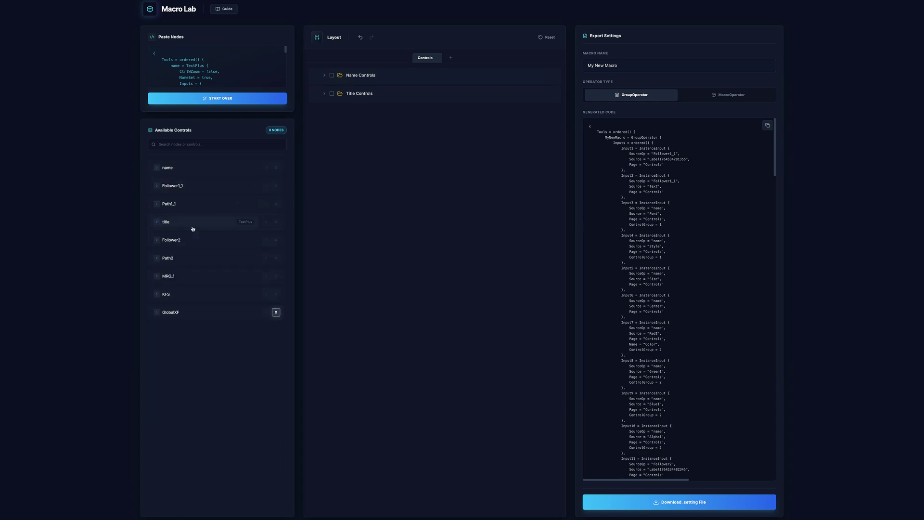
click(189, 312)
click(185, 326)
click(177, 346)
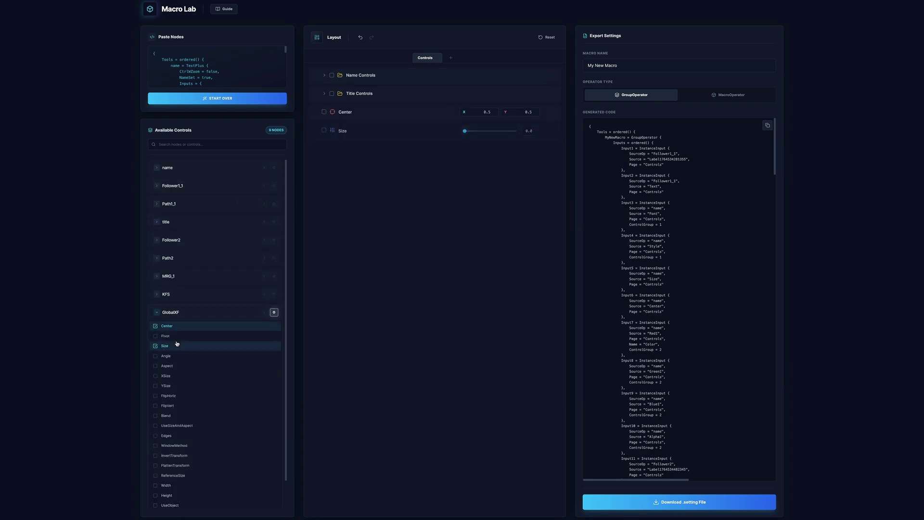
Add GlobalXF's Angle control, then group Center, Size and Angle under a Global Transform label placed first in the layout
click(175, 356)
key(ctrl+a)
click(536, 37)
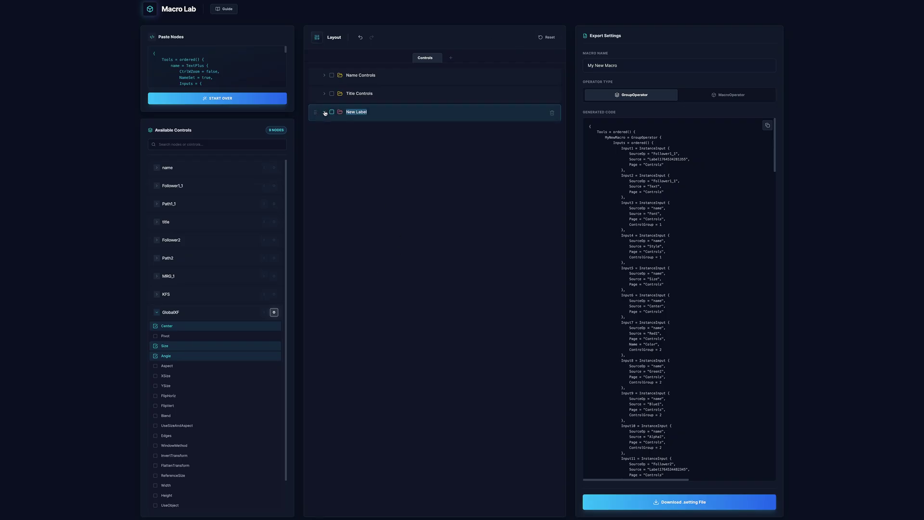
text(Global Transform)
key(Return)
drag(315, 112, 315, 75)
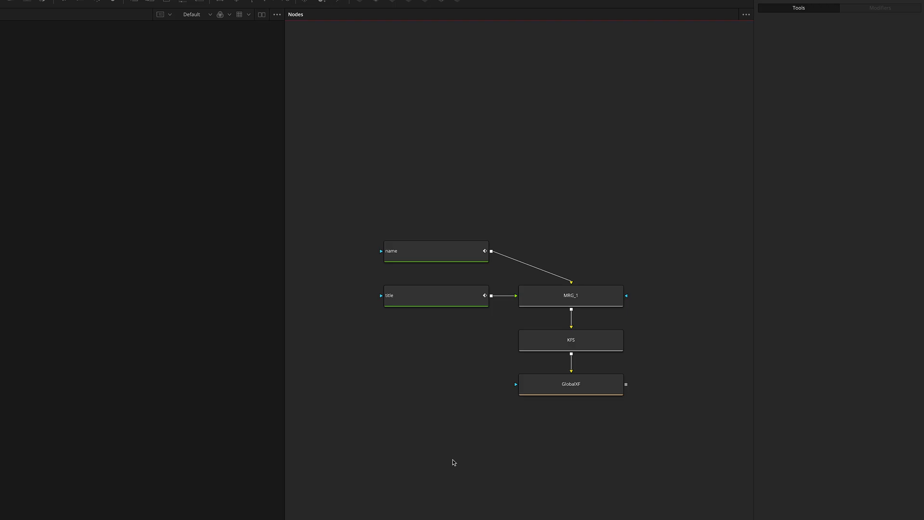
Switch to DaVinci Resolve, paste the generated macro below the existing nodes, and expand its control groups to compare them with the layout
click(453, 463)
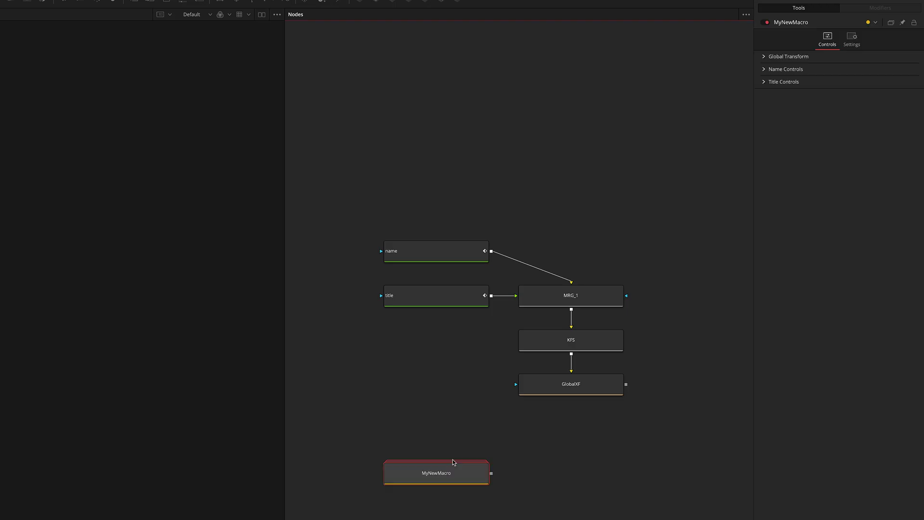
click(770, 83)
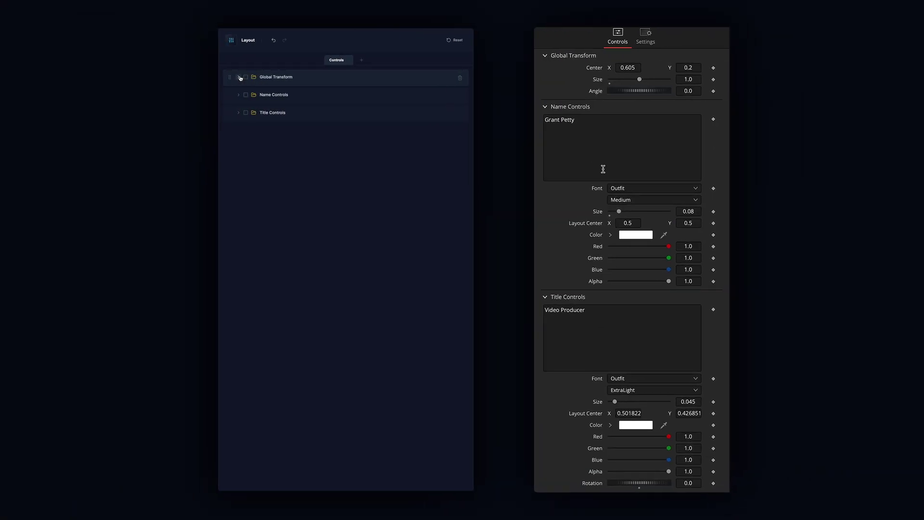
click(240, 78)
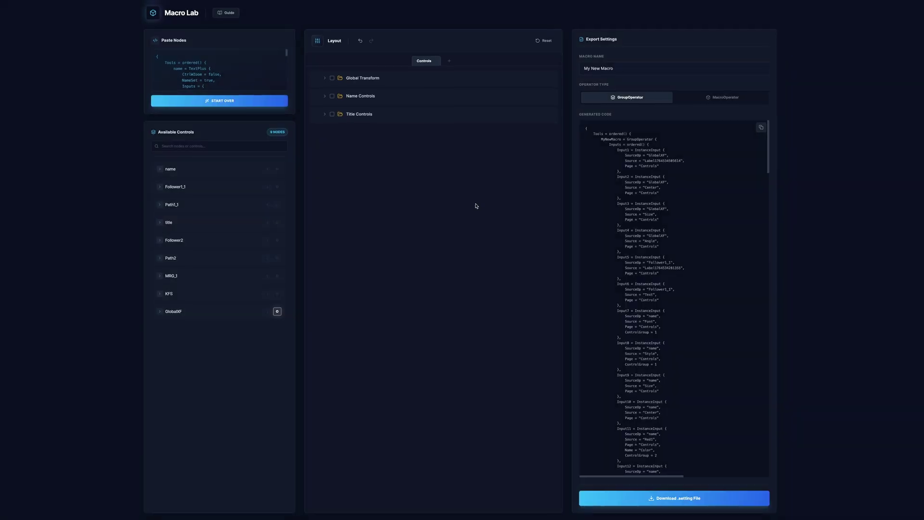
In Macro Lab, export the macro as a MacroOperator named Simple Lower 3rd, saving the setting file in the Edit templates' Titles folder
triple_click(639, 84)
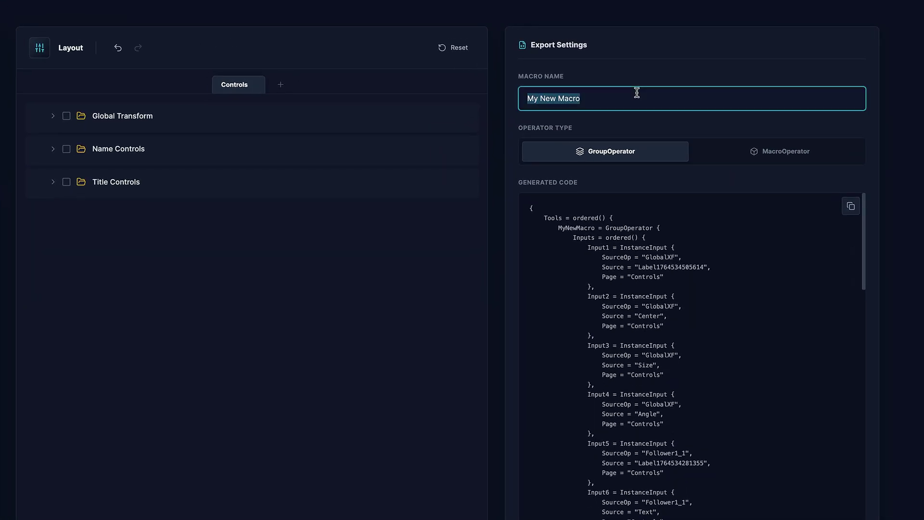
text(Simple Lower 3rd)
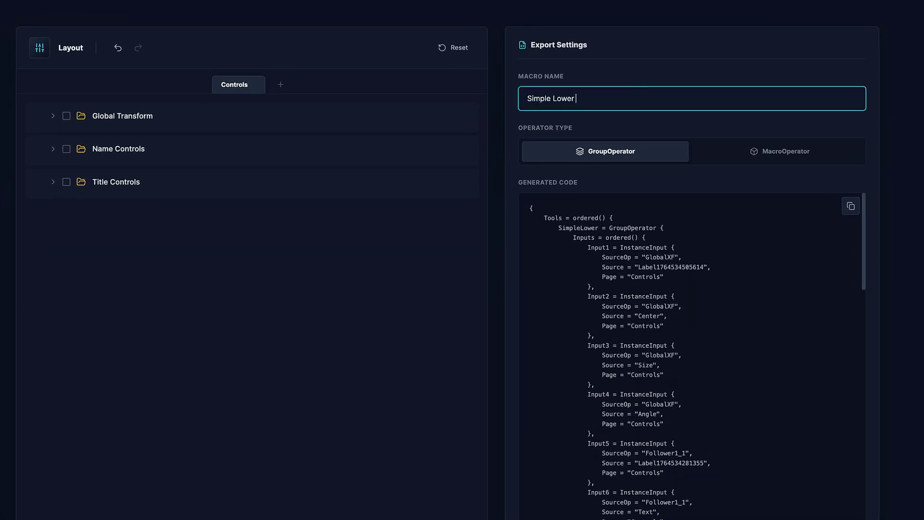
click(620, 152)
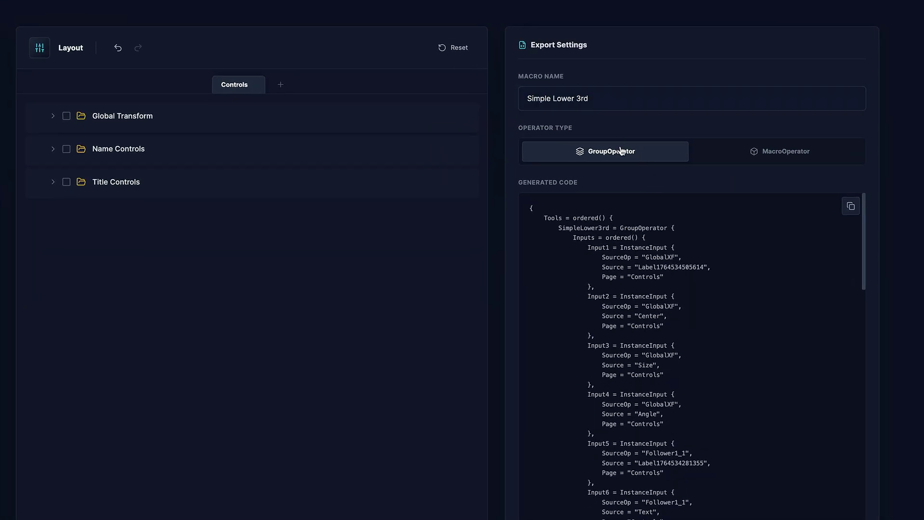
click(754, 157)
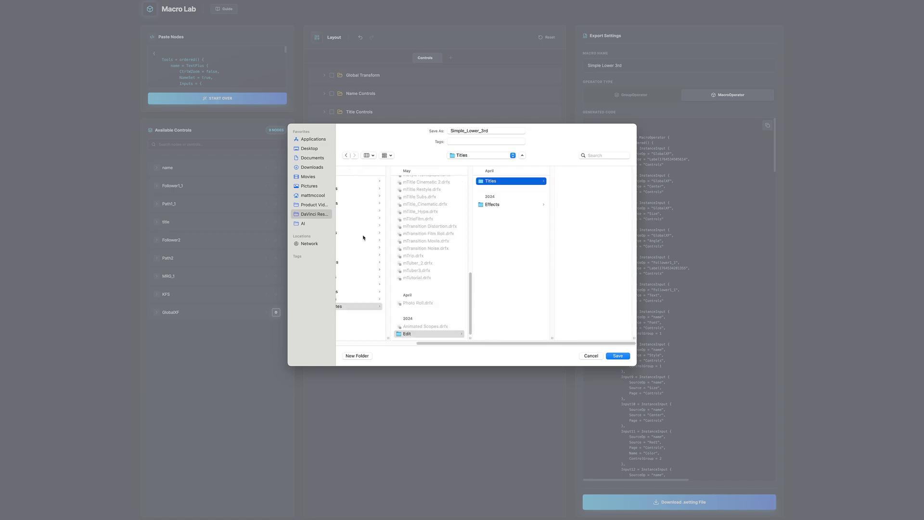
click(616, 356)
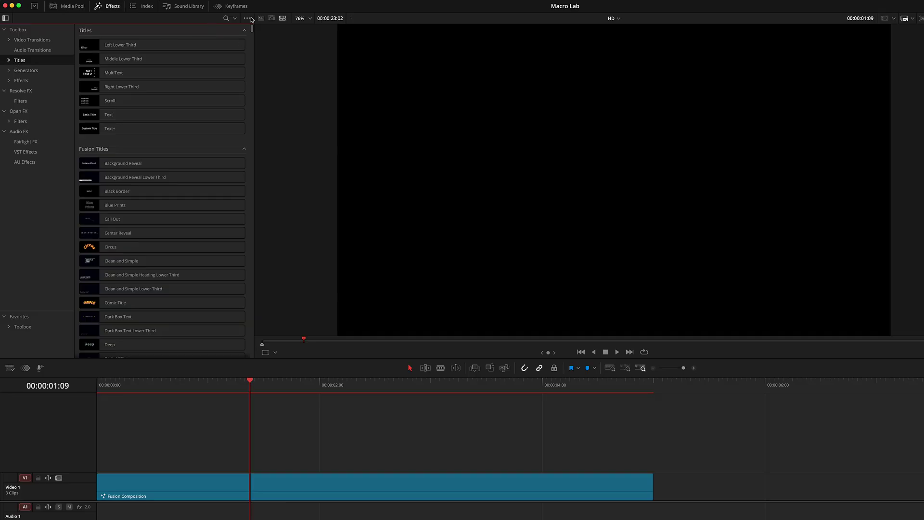
Switch to DaVinci Resolve, search the effects for the Simple Lower 3rd title, and add it to the timeline
click(226, 18)
text(sim)
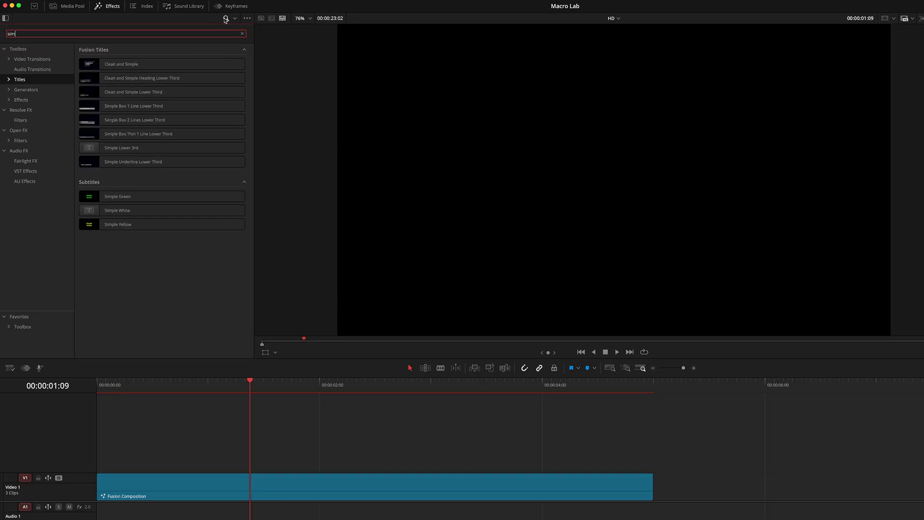
click(272, 431)
key(ctrl+space)
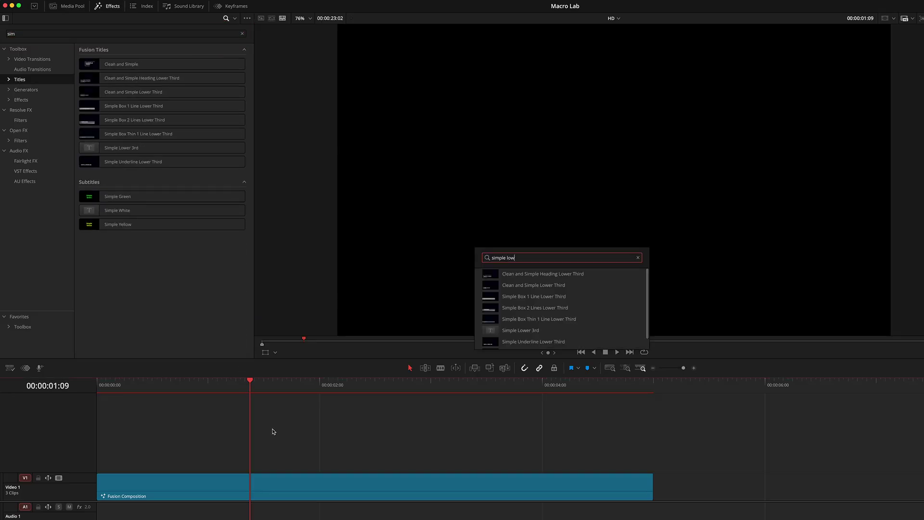
key(Down)
key(Down)
key(Down)
key(Down)
key(Down)
key(Down)
key(Down)
key(Return)
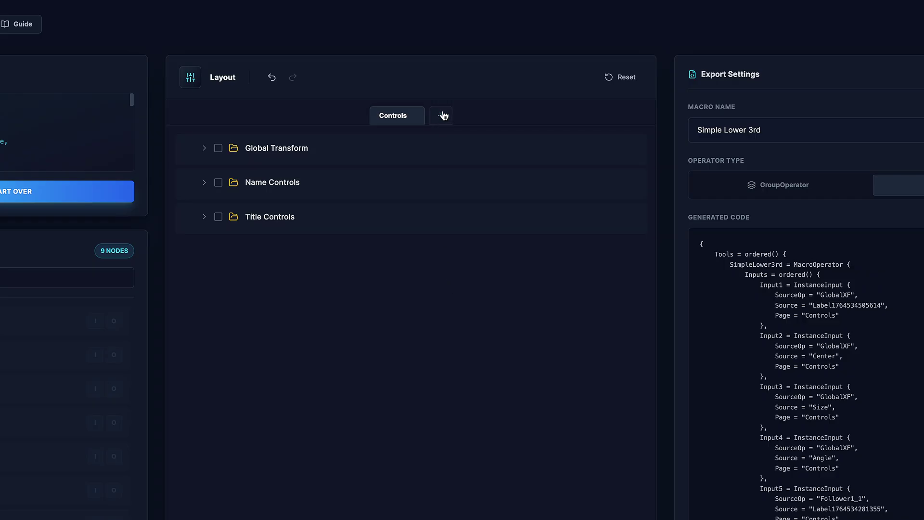
click(441, 117)
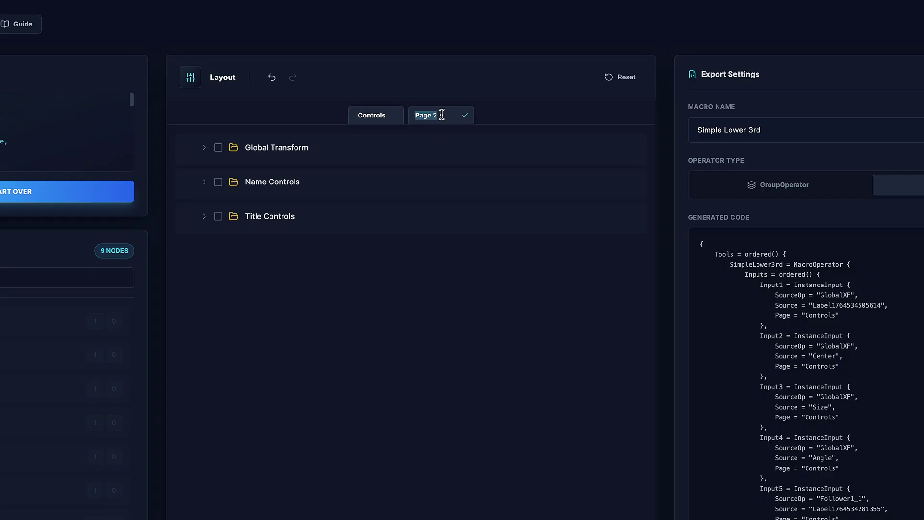
key(Return)
click(441, 117)
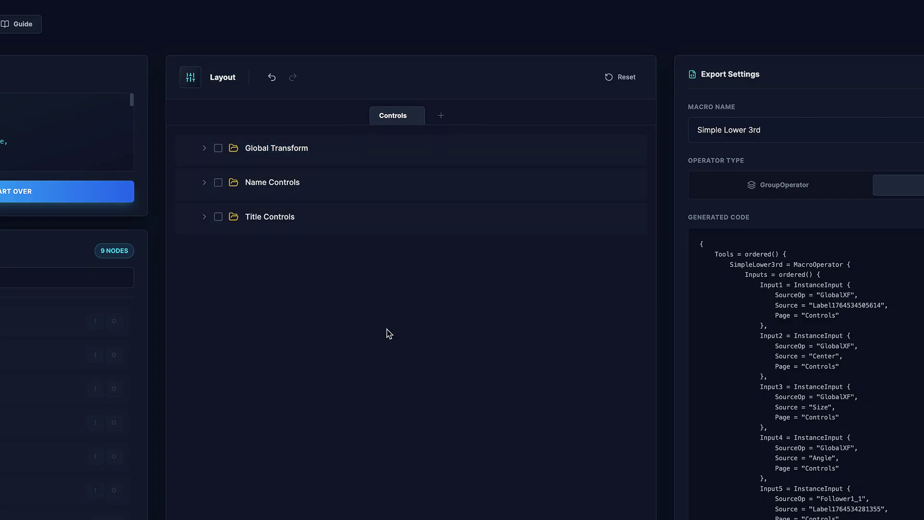
Move the Global Transform group onto a new layout page named Global XF
drag(187, 148, 439, 111)
text(Global)
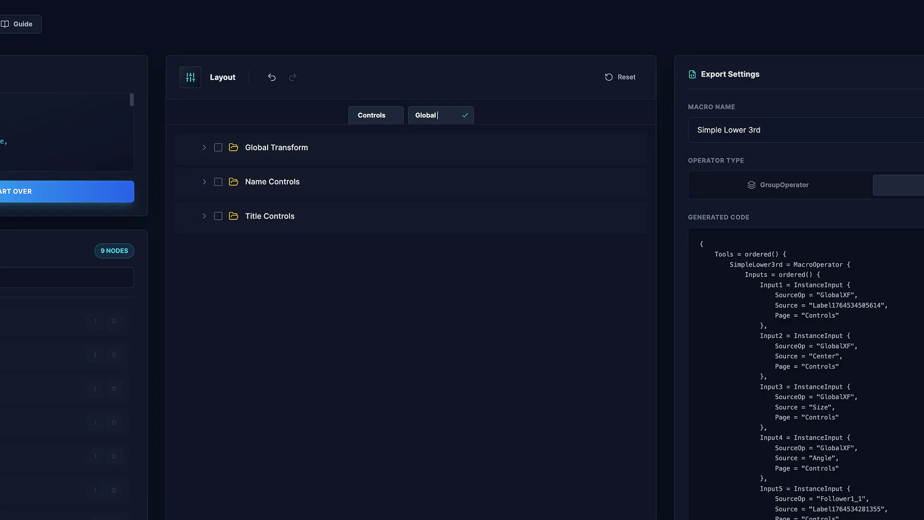
text( XF)
key(Return)
Move the Title Controls group from the Controls page onto a new page named Job Title, and check both added pages
click(355, 119)
drag(187, 183, 472, 117)
text(Job Title)
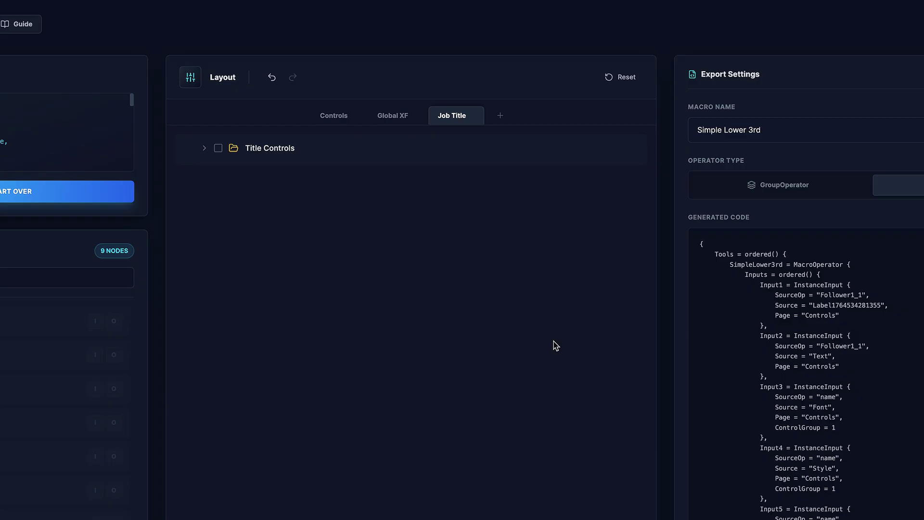
mouse_move(403, 116)
click(386, 119)
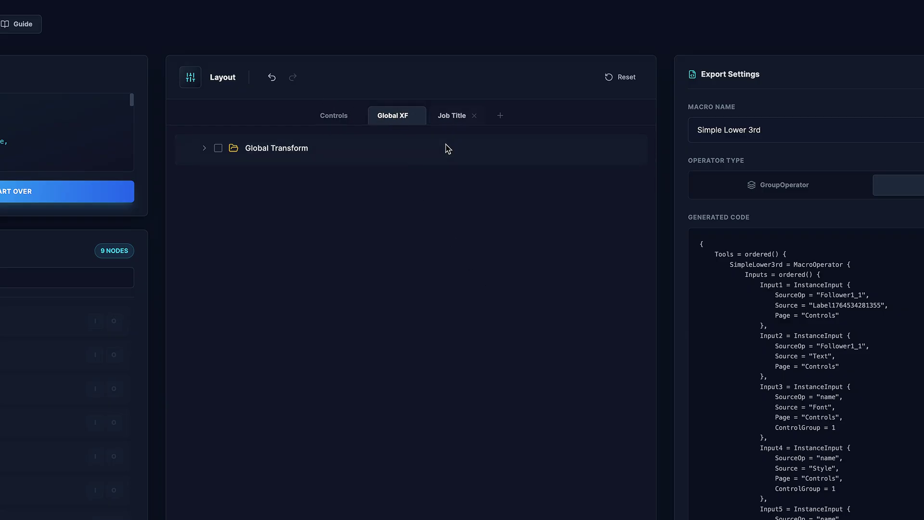
click(457, 116)
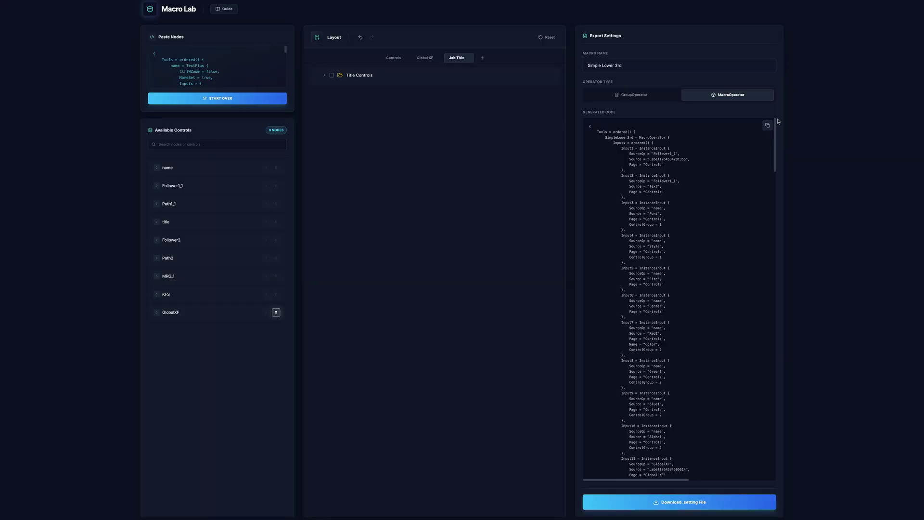
Save the paged macro over the existing Simple Lower 3rd setting file, and reset the title in DaVinci Resolve to view its pages
click(698, 502)
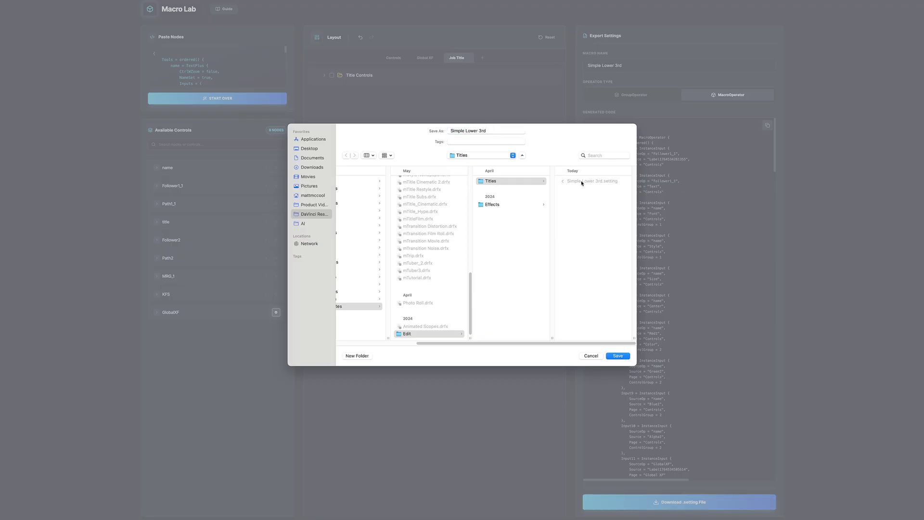
key(Return)
click(481, 280)
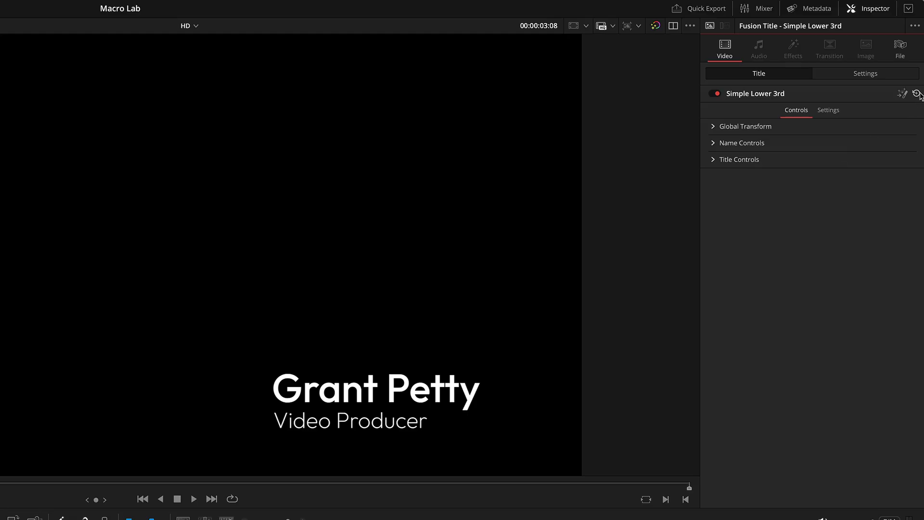
click(916, 94)
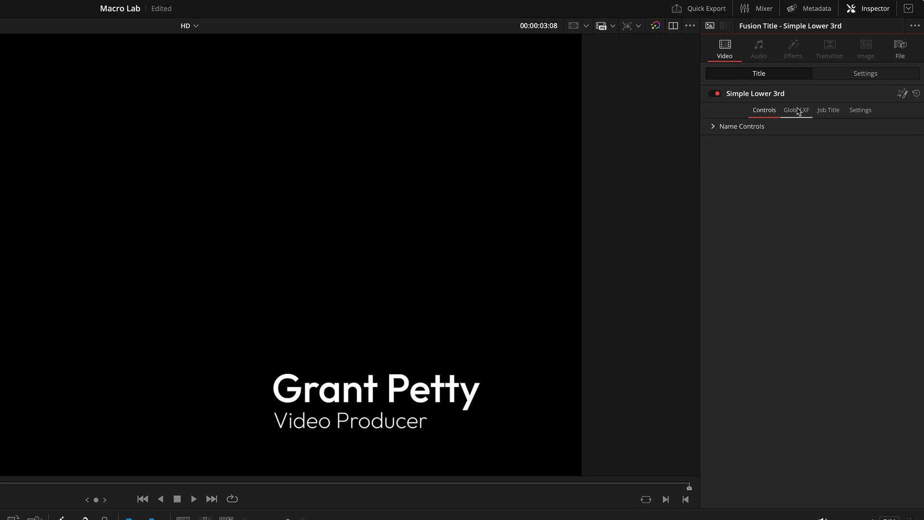
click(828, 110)
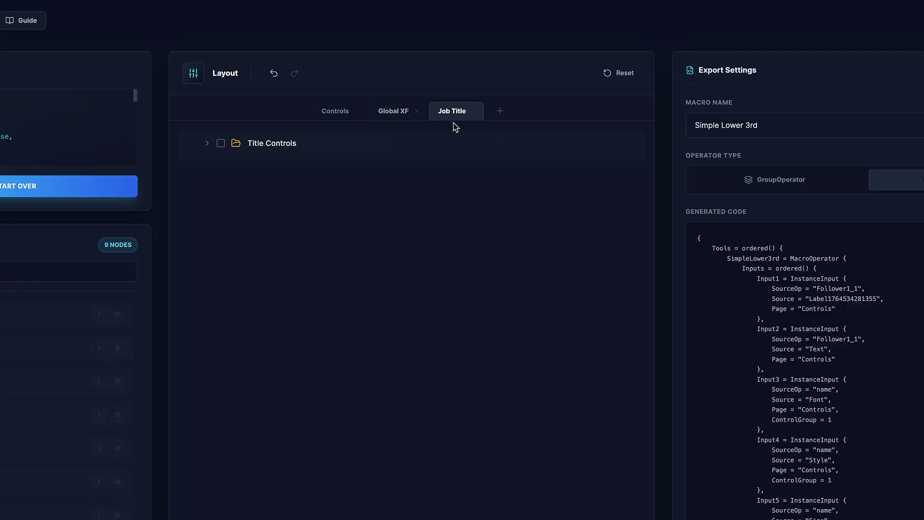
In Macro Lab, delete the Job Title and Global XF pages, keeping Global Transform first on the Controls page
mouse_move(474, 115)
click(474, 112)
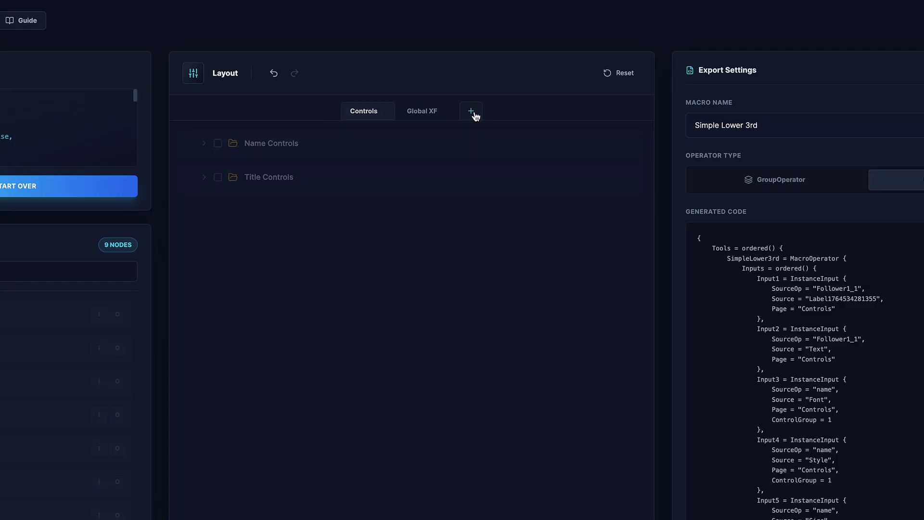
click(445, 111)
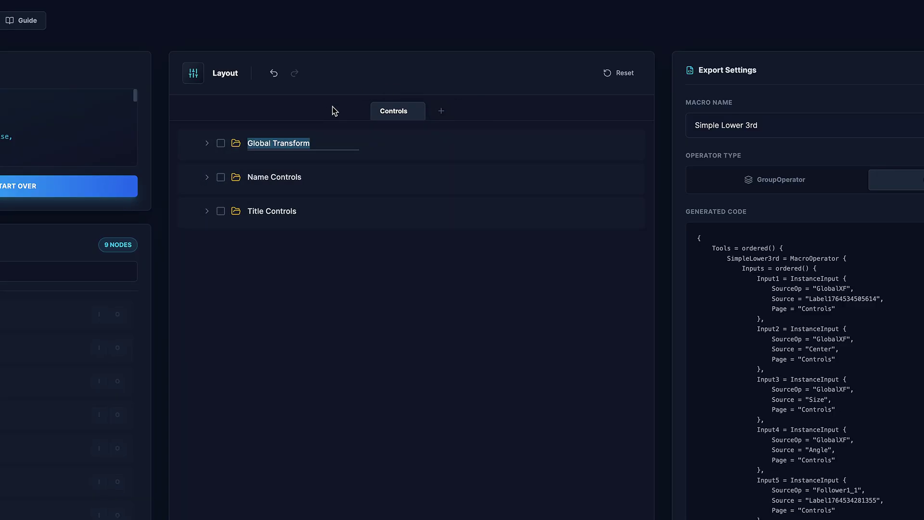
click(309, 313)
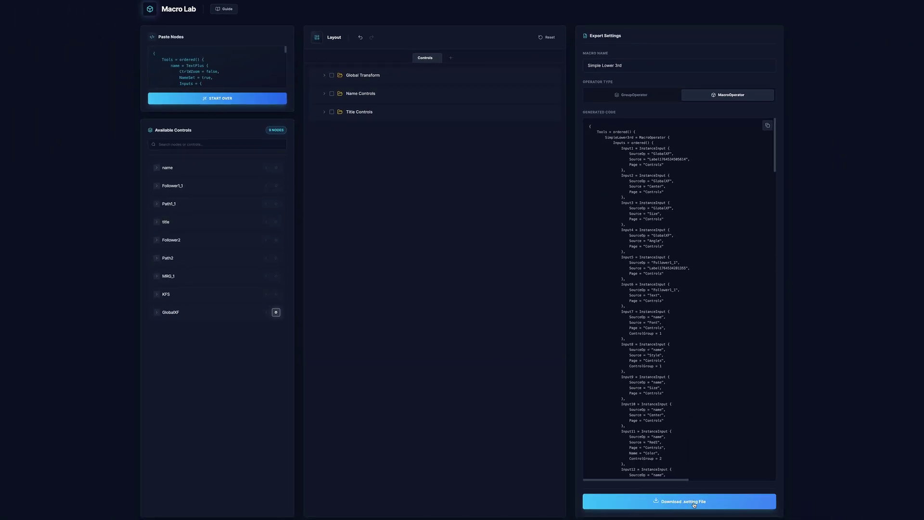
Save the single-page macro over the existing Simple Lower 3rd setting file, and reset the title in DaVinci Resolve
key(Return)
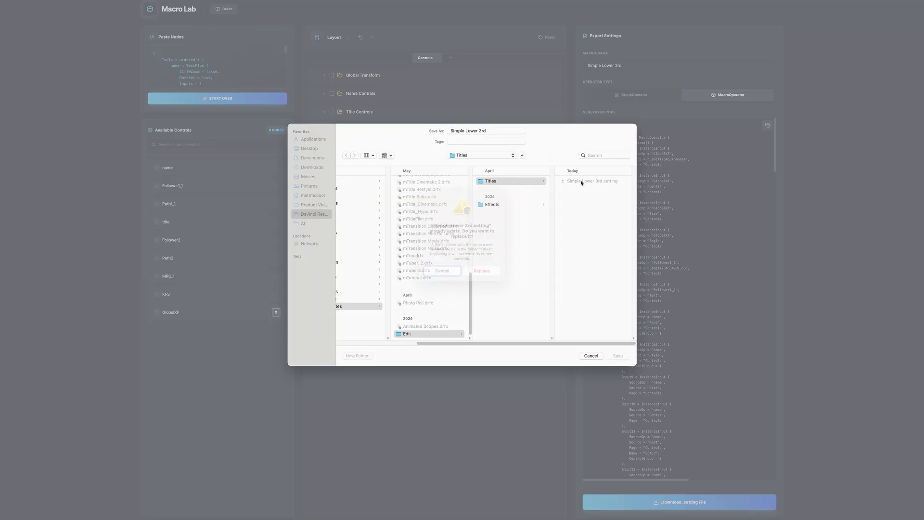
click(481, 281)
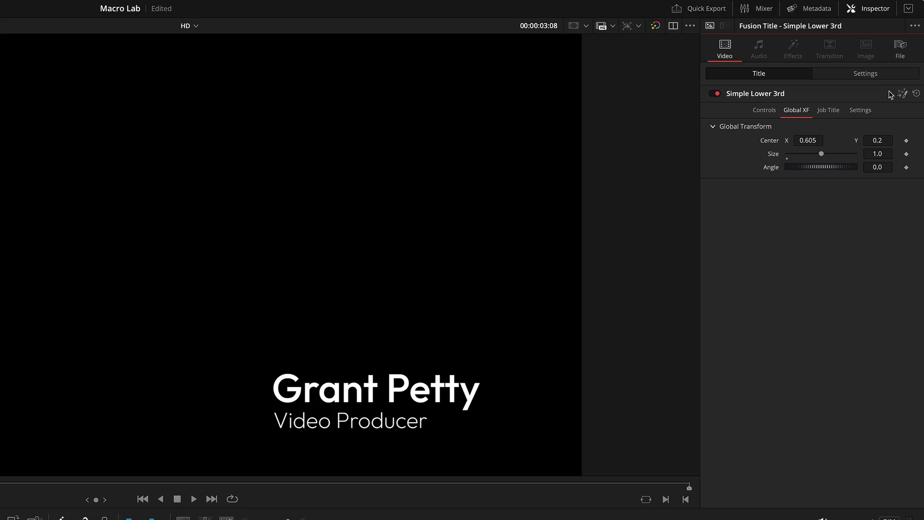
click(916, 96)
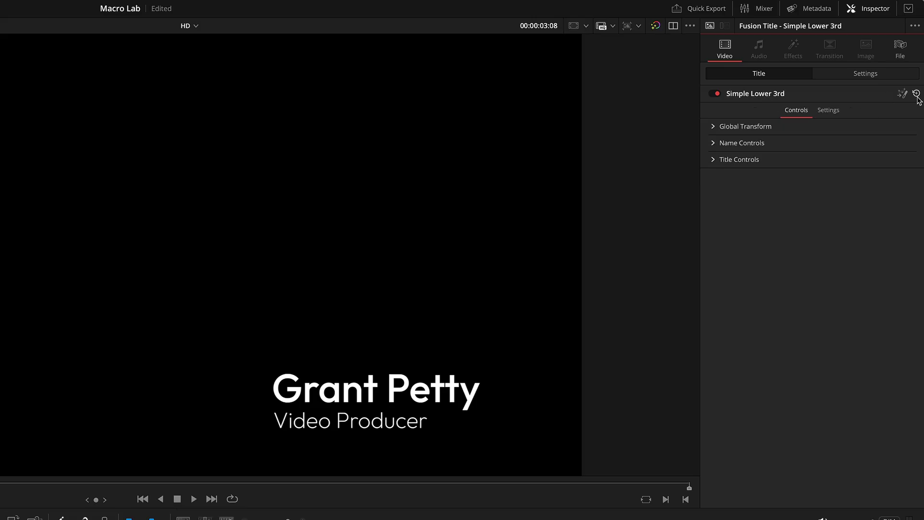
Expand the title's Title Controls, Name Controls and Global Transform groups to inspect their controls
click(713, 159)
click(713, 142)
click(713, 127)
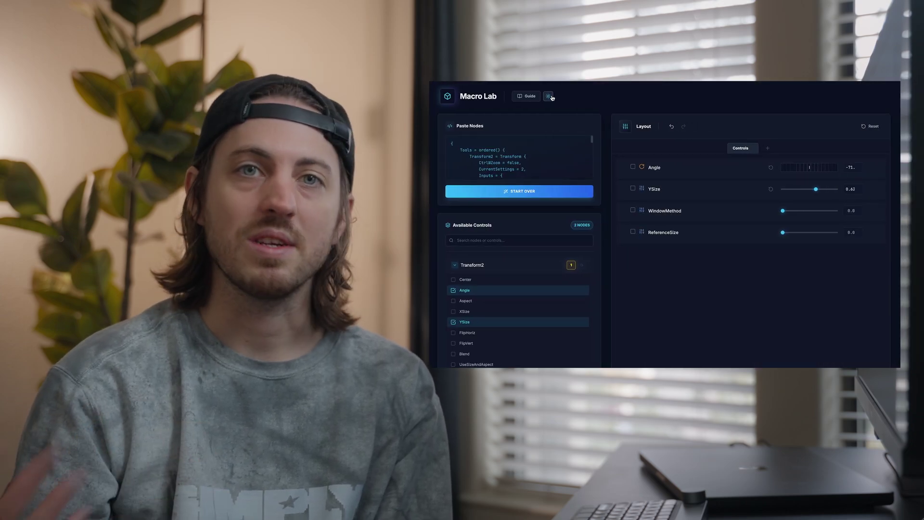
Switch Macro Lab's interface colour theme
click(549, 96)
click(549, 97)
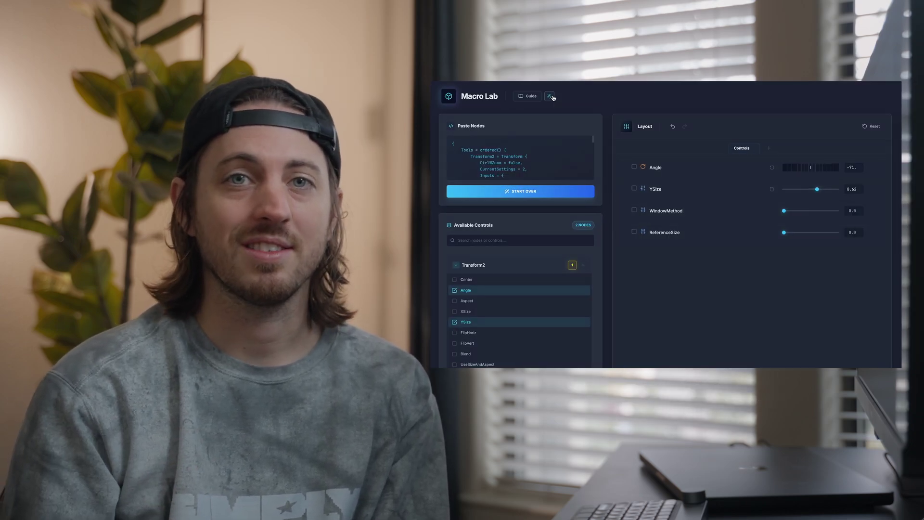